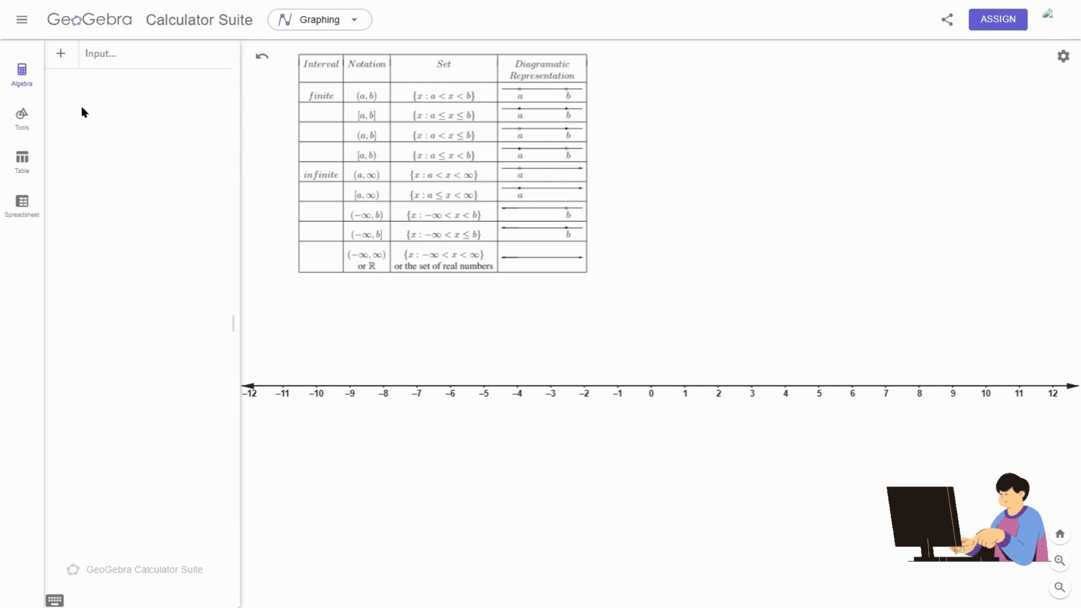
# Enter the inequality 1 < x < 3 as a new expression
pyautogui.click(107, 63)
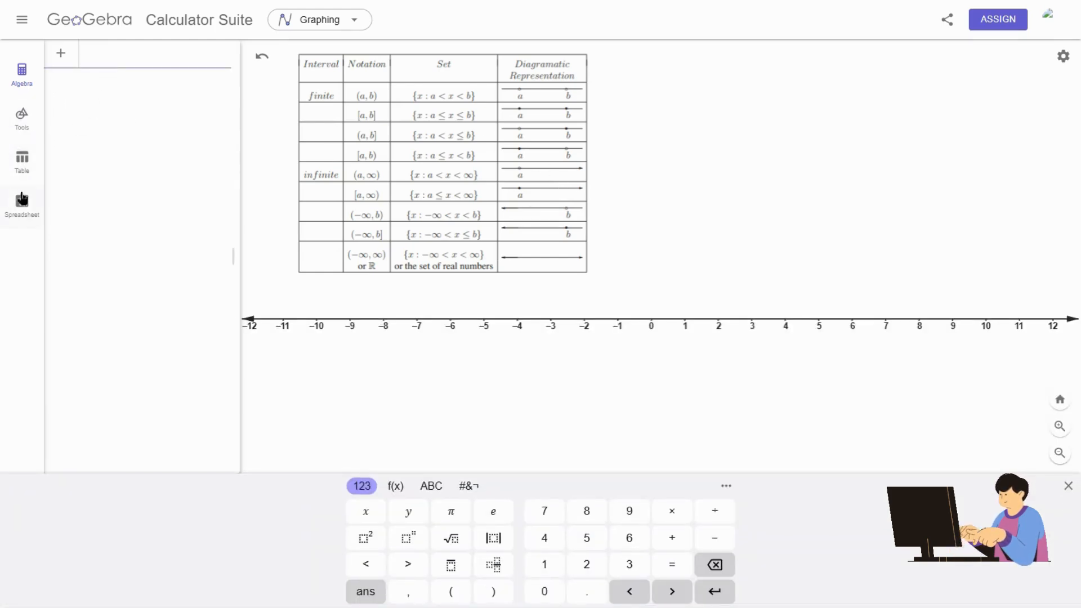
pyautogui.click(592, 217)
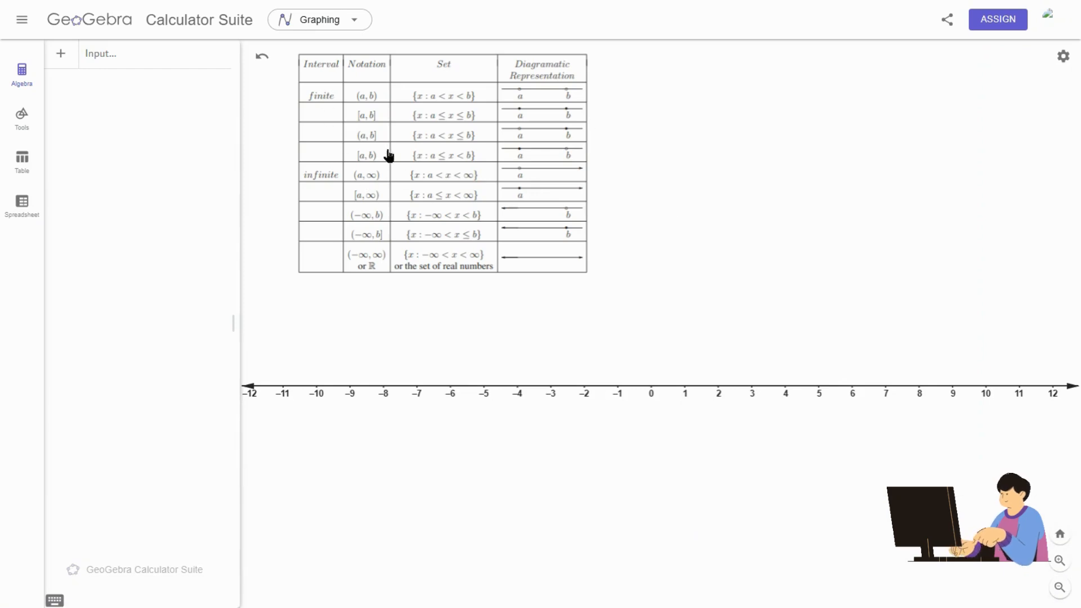
pyautogui.click(88, 56)
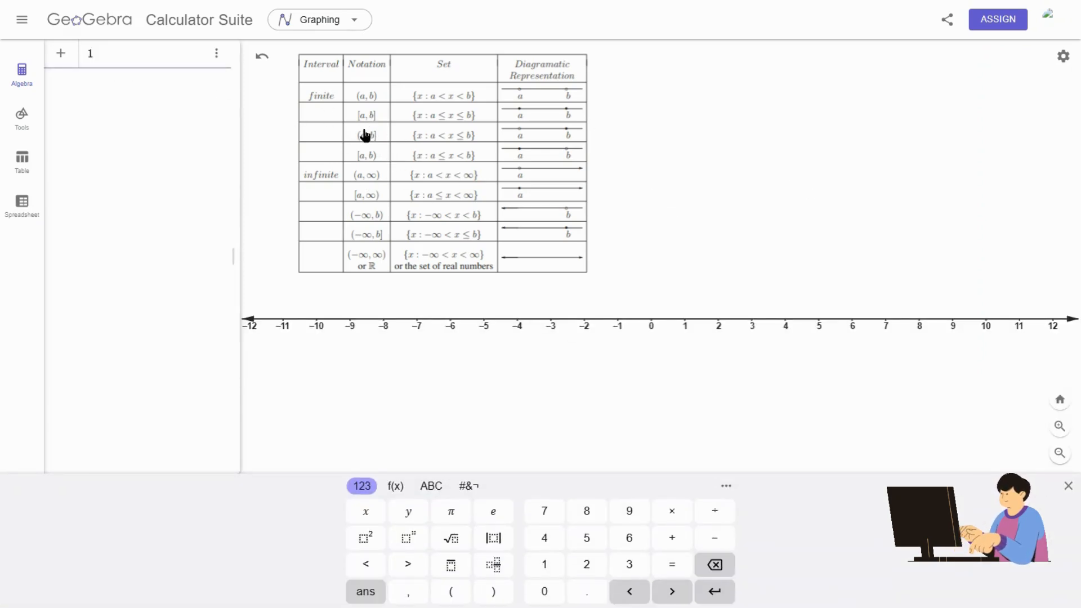
pyautogui.write('1 < x ')
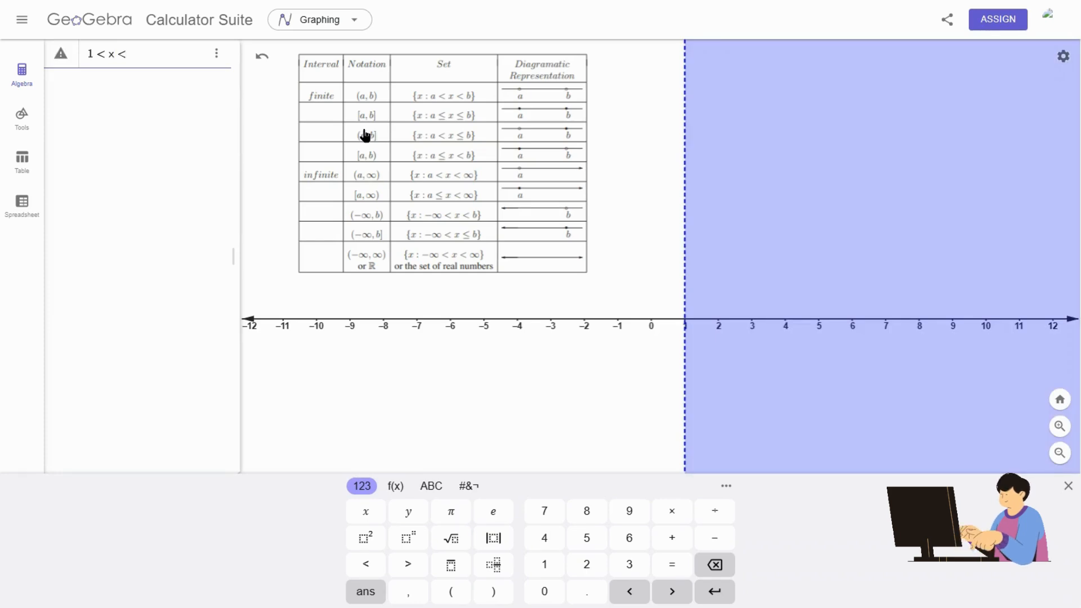
pyautogui.write('< 3')
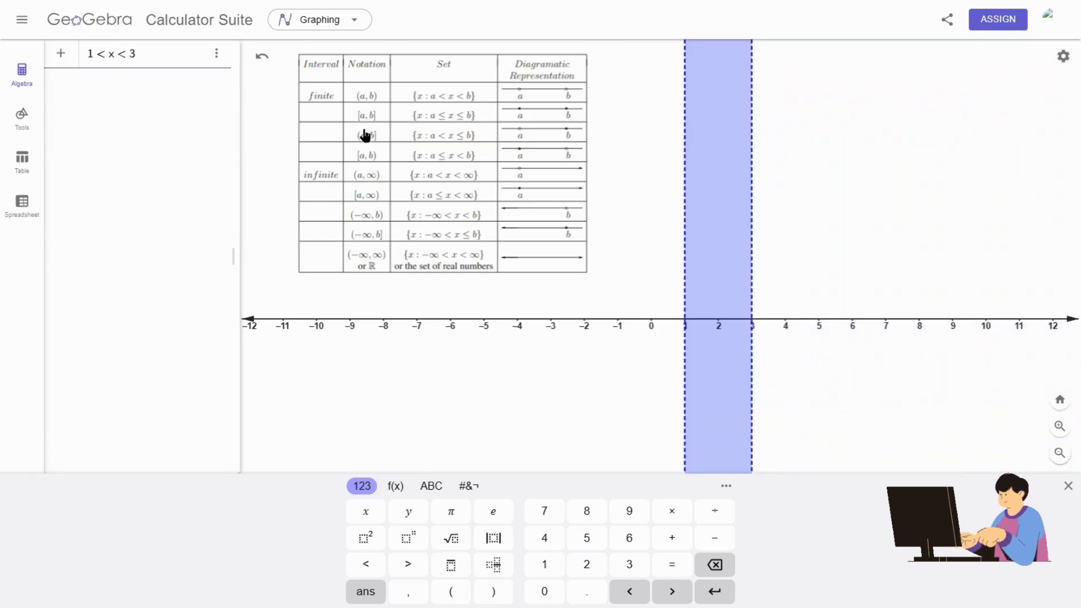
pyautogui.press('Return')
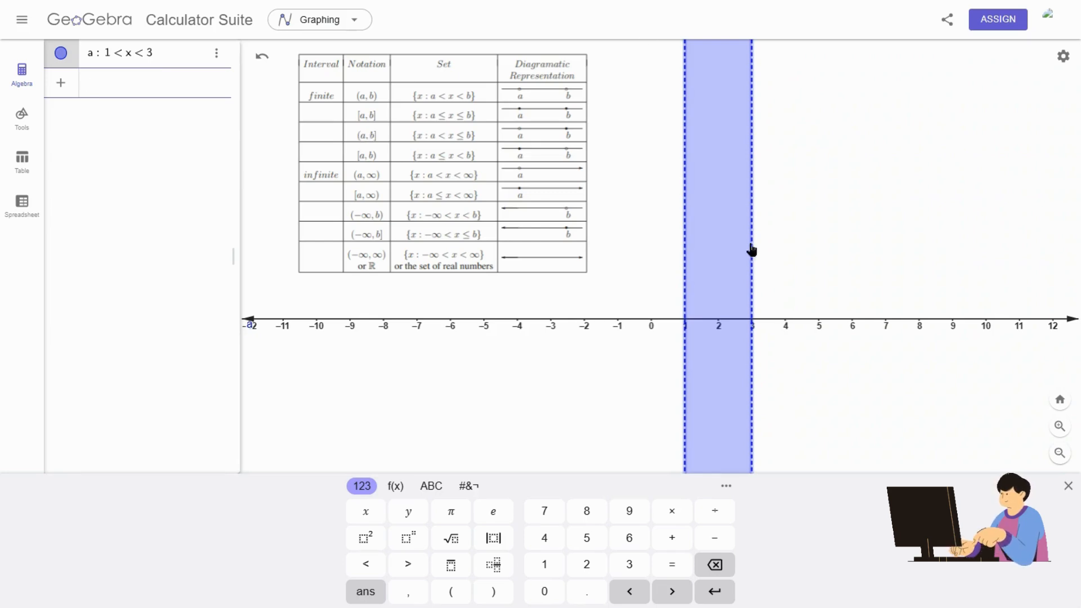
# Set the region of the inequality 1 < x < 3 to show on the x-axis
pyautogui.scroll(5, 727, 321)
pyautogui.click(729, 336)
pyautogui.scroll(2, 637, 169)
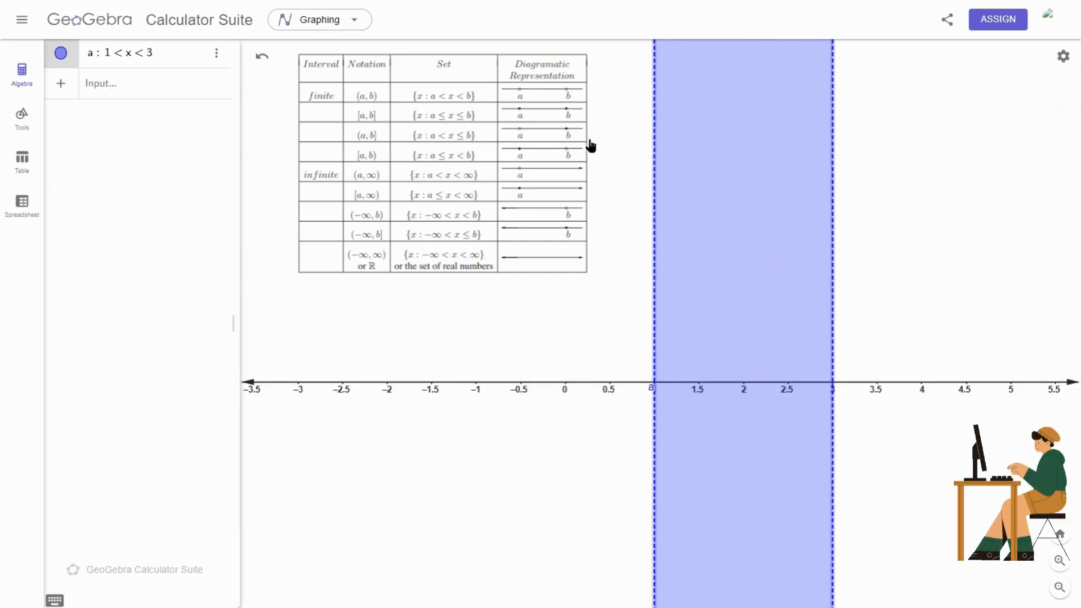
pyautogui.rightClick(703, 193)
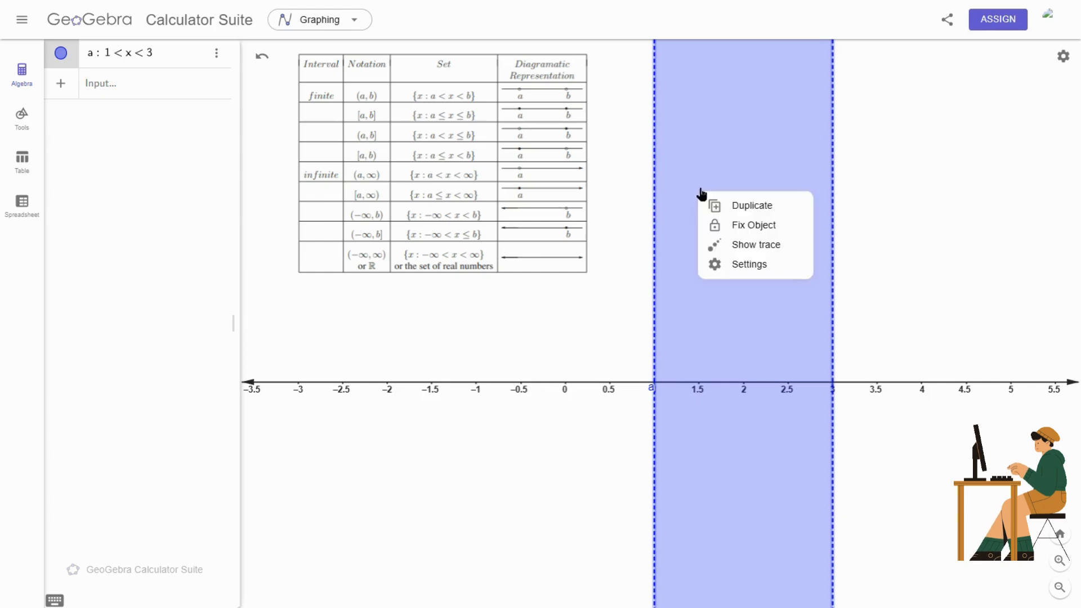
pyautogui.click(760, 269)
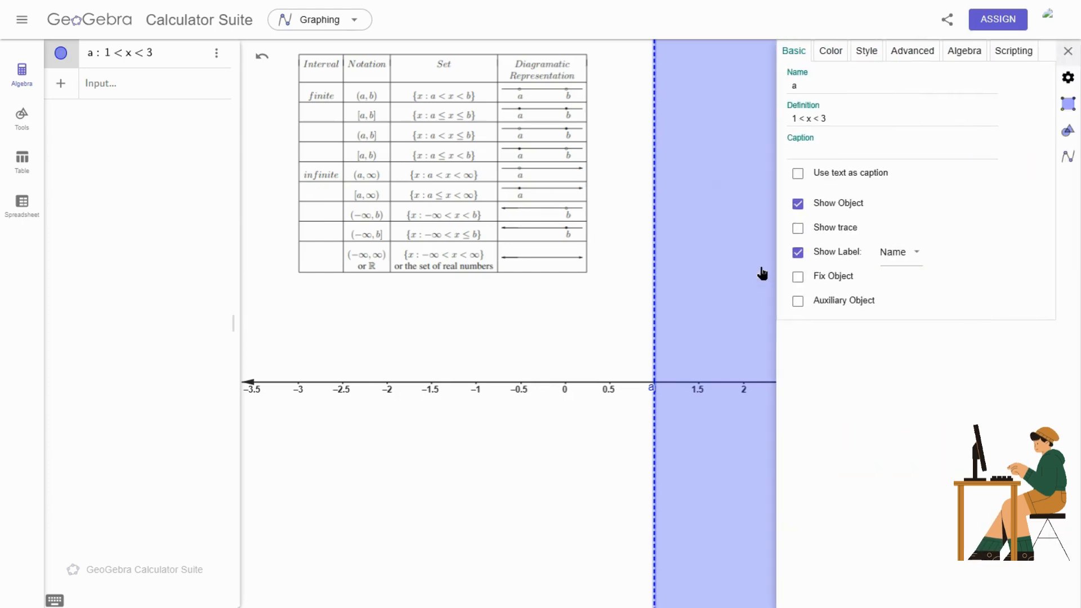
pyautogui.click(866, 52)
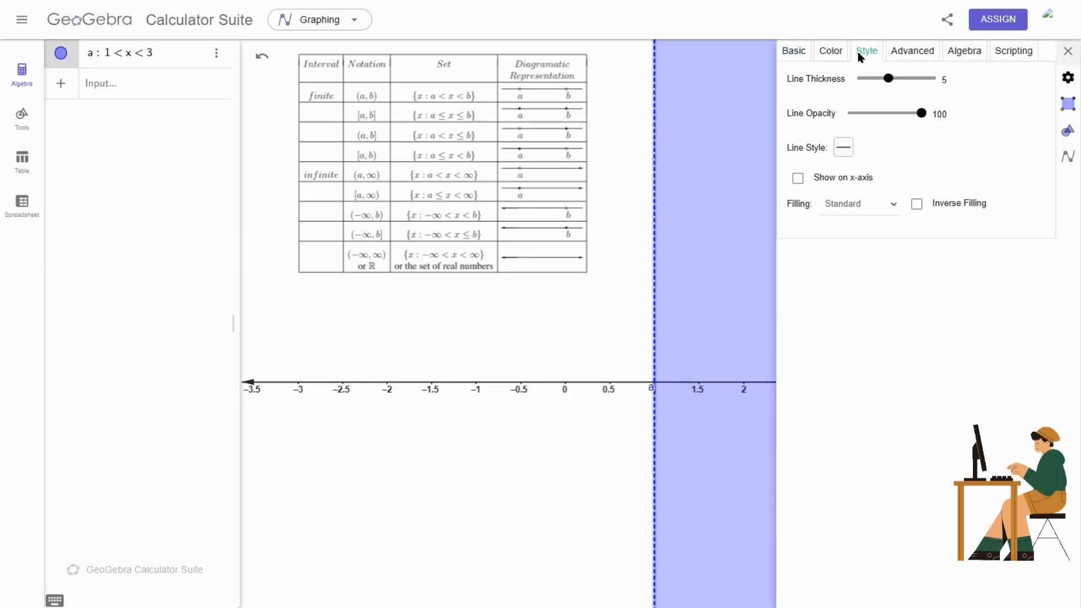
pyautogui.click(800, 180)
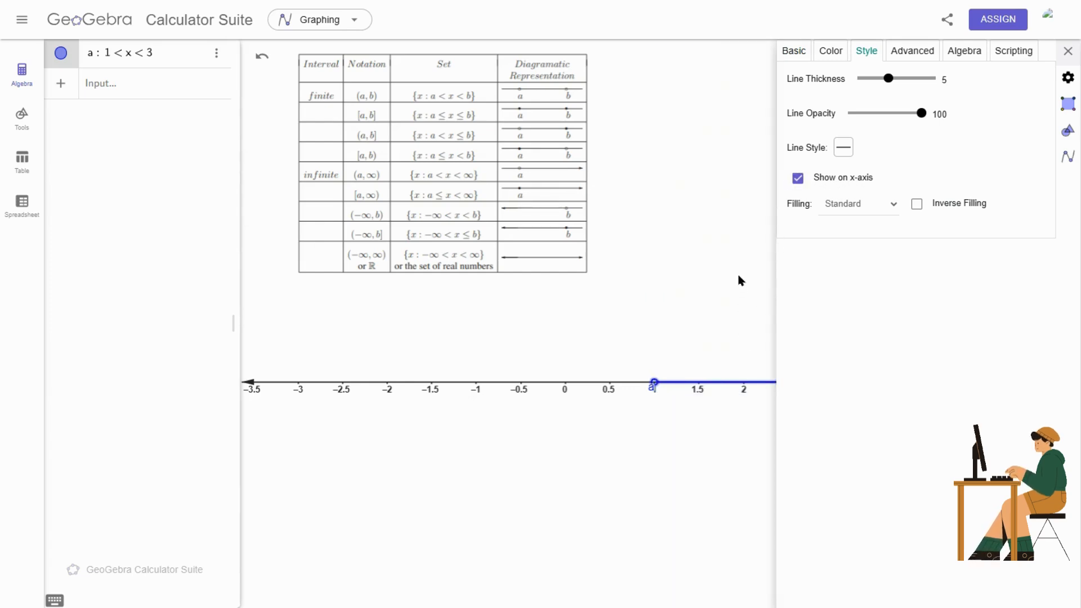
# Examine the endpoint markers of the interval at 1 and 3 on the number line
pyautogui.moveTo(738, 266); pyautogui.dragTo(614, 327)
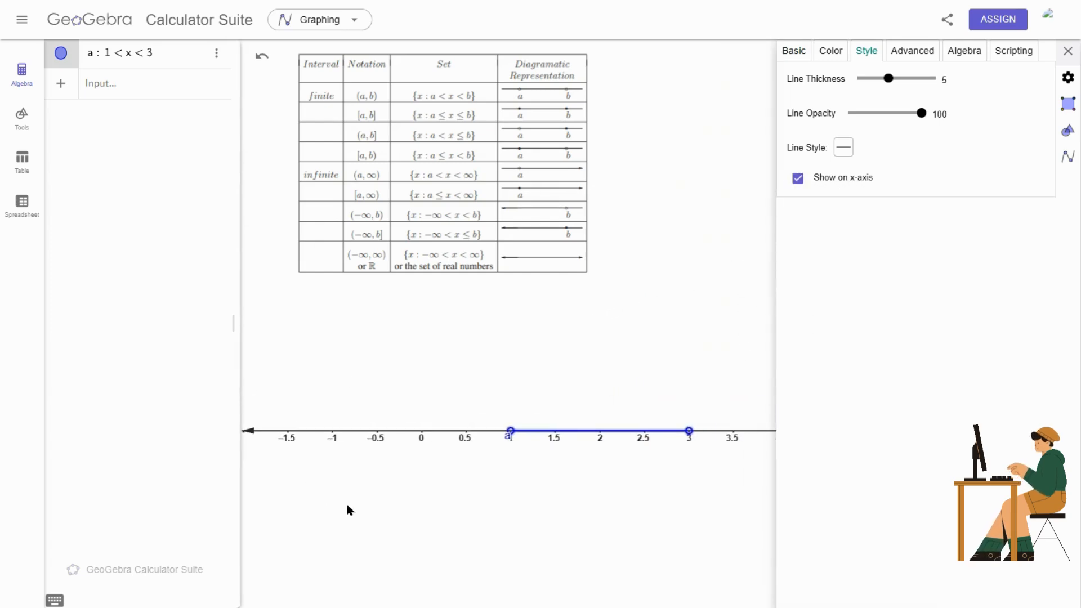
pyautogui.scroll(3, 488, 498)
pyautogui.moveTo(569, 485); pyautogui.dragTo(474, 439)
pyautogui.scroll(2, 473, 439)
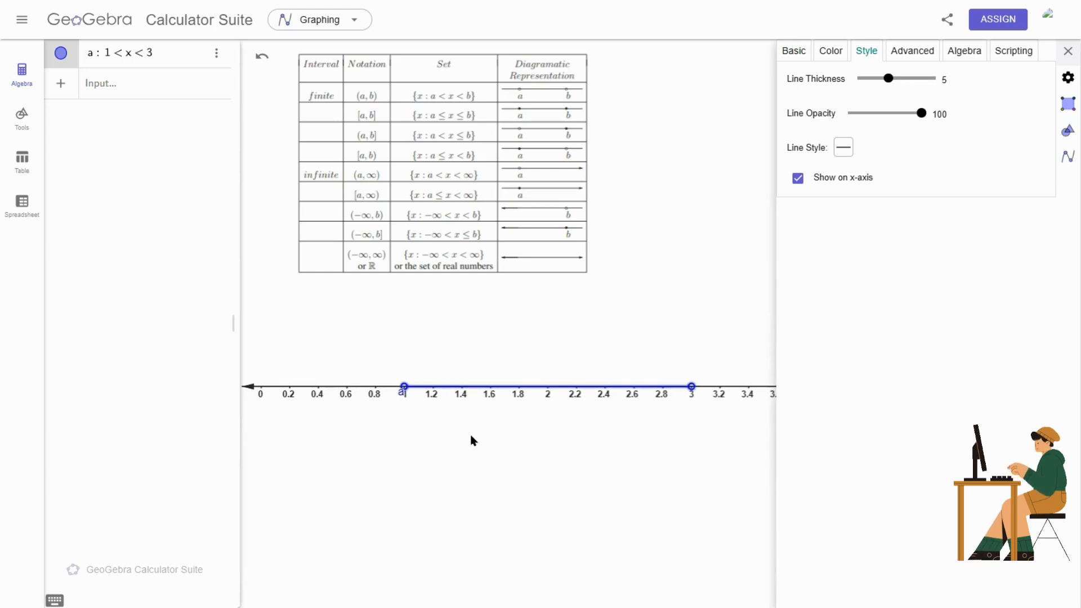
pyautogui.scroll(1, 473, 441)
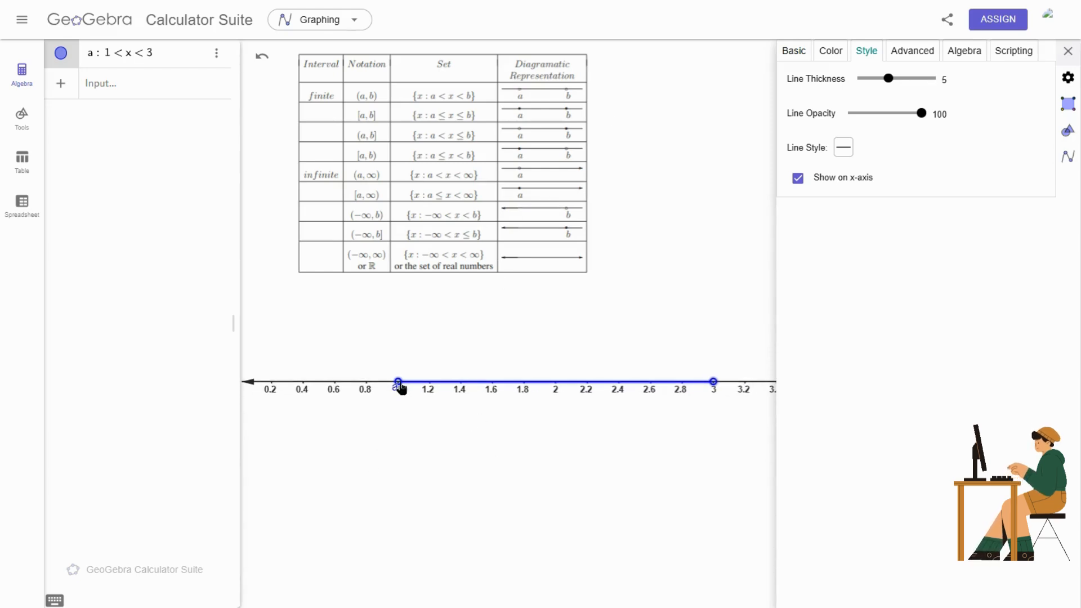
pyautogui.click(398, 386)
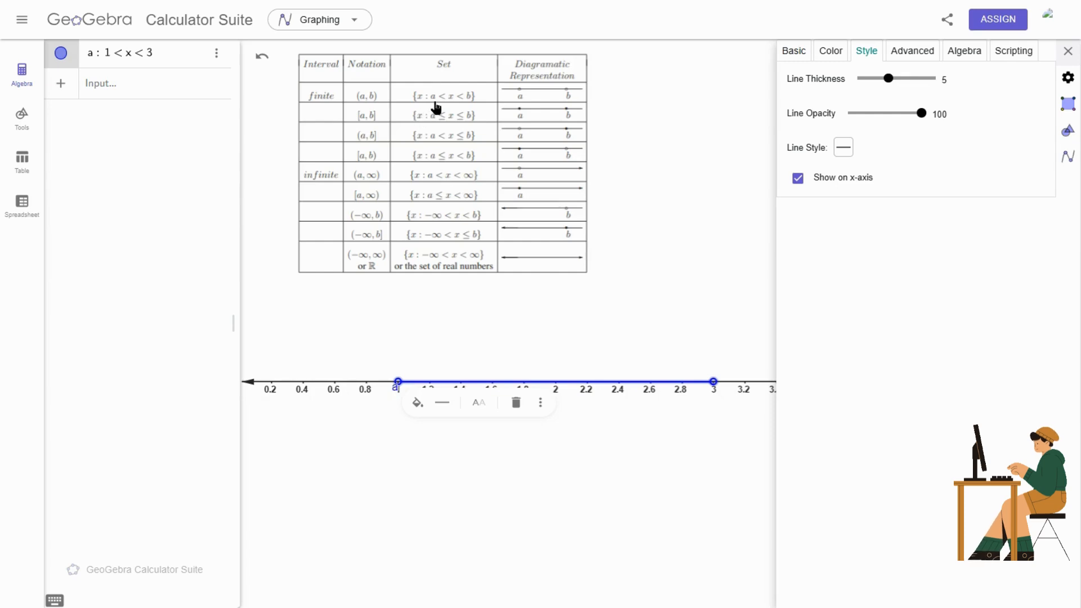
pyautogui.click(707, 385)
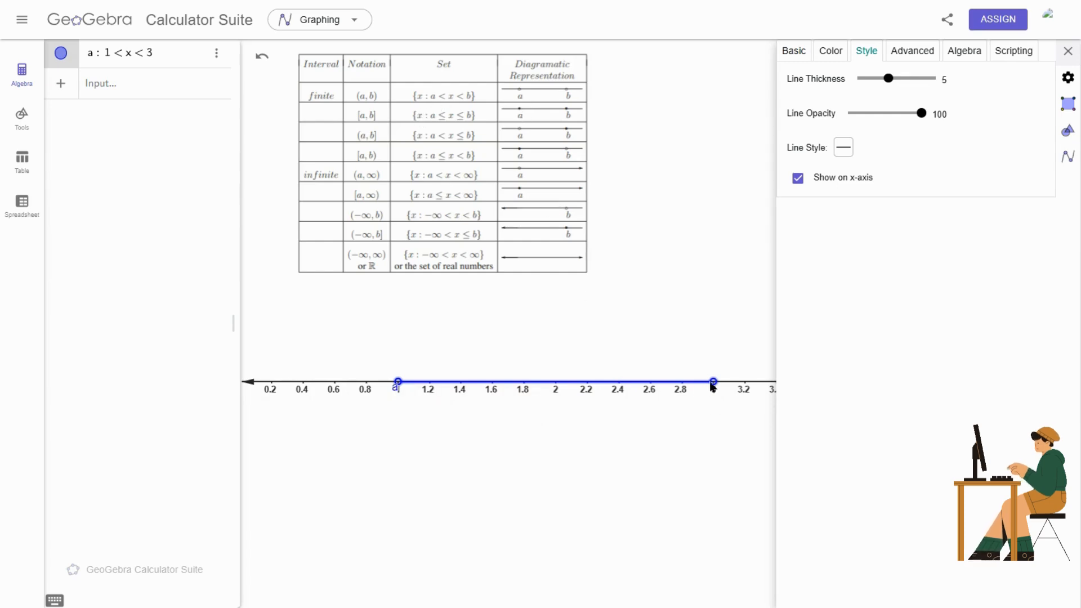
pyautogui.click(505, 459)
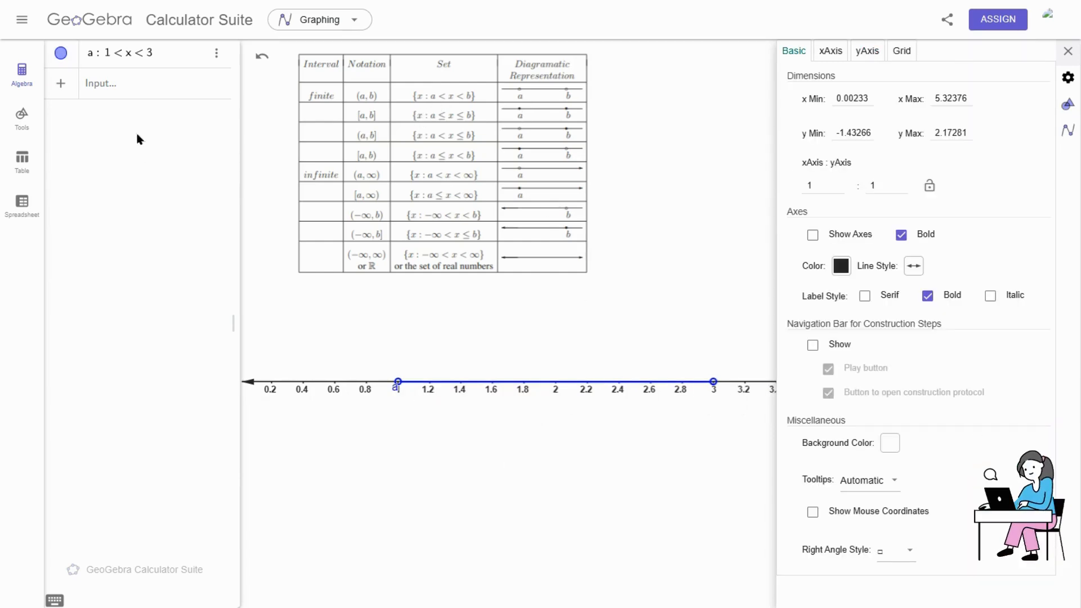
# Change the lower comparison of the inequality to ≤ so it reads 1 ≤ x < 3
pyautogui.click(123, 53)
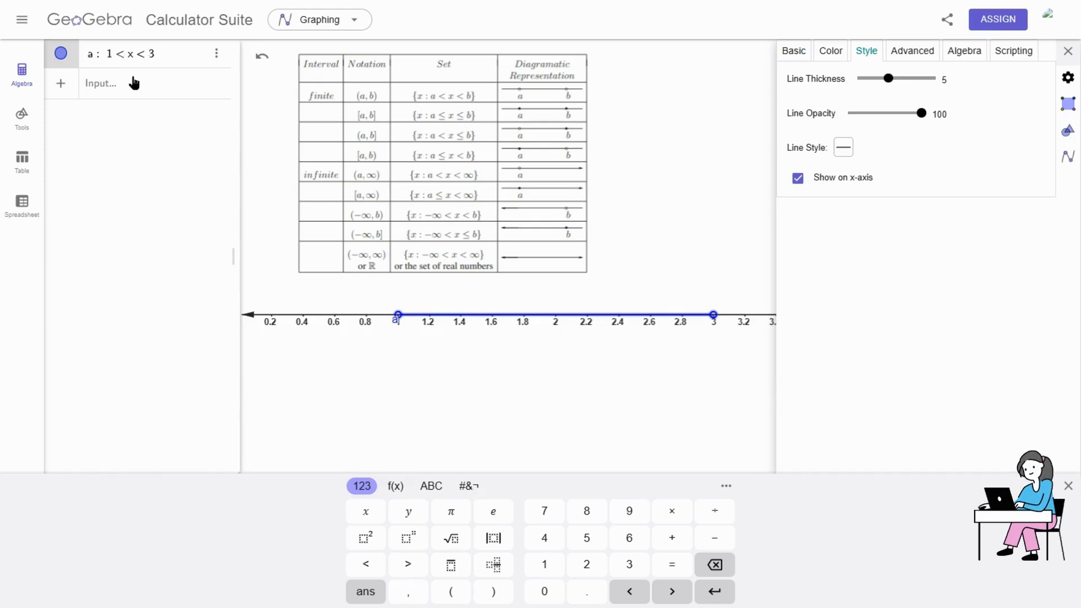
pyautogui.write('=')
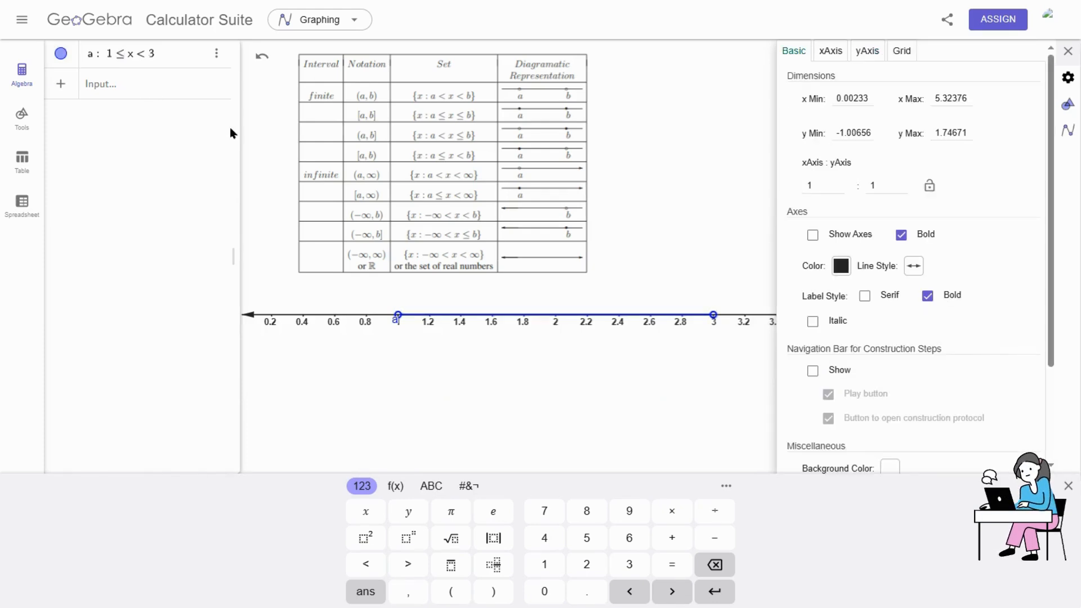
pyautogui.click(527, 370)
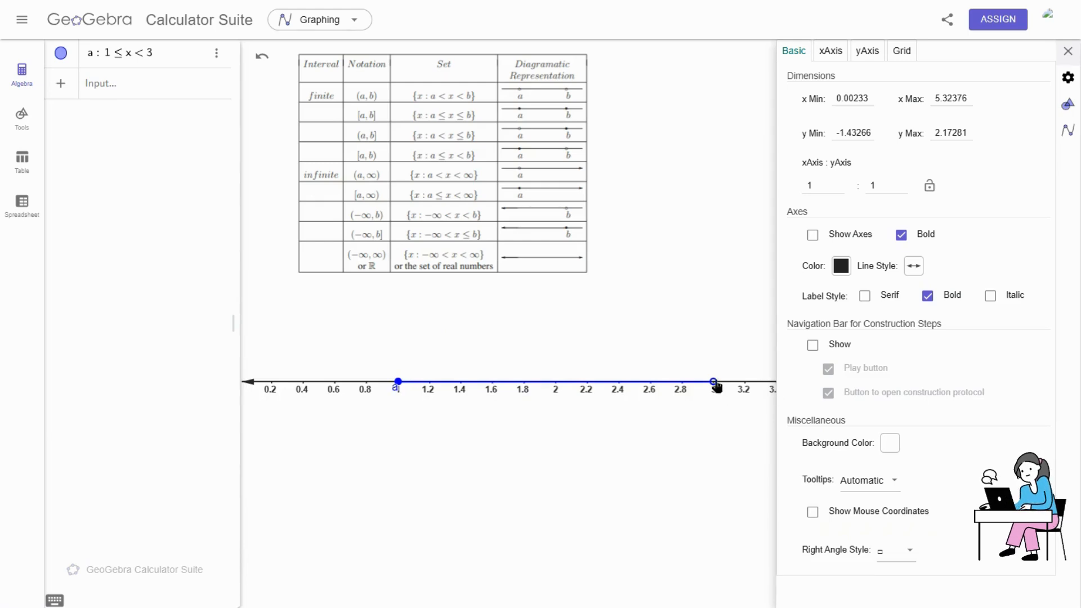
# Turn off showing 1 ≤ x < 3 on the x-axis and inspect the region's boundary lines at 1 and 3
pyautogui.click(627, 383)
pyautogui.click(798, 178)
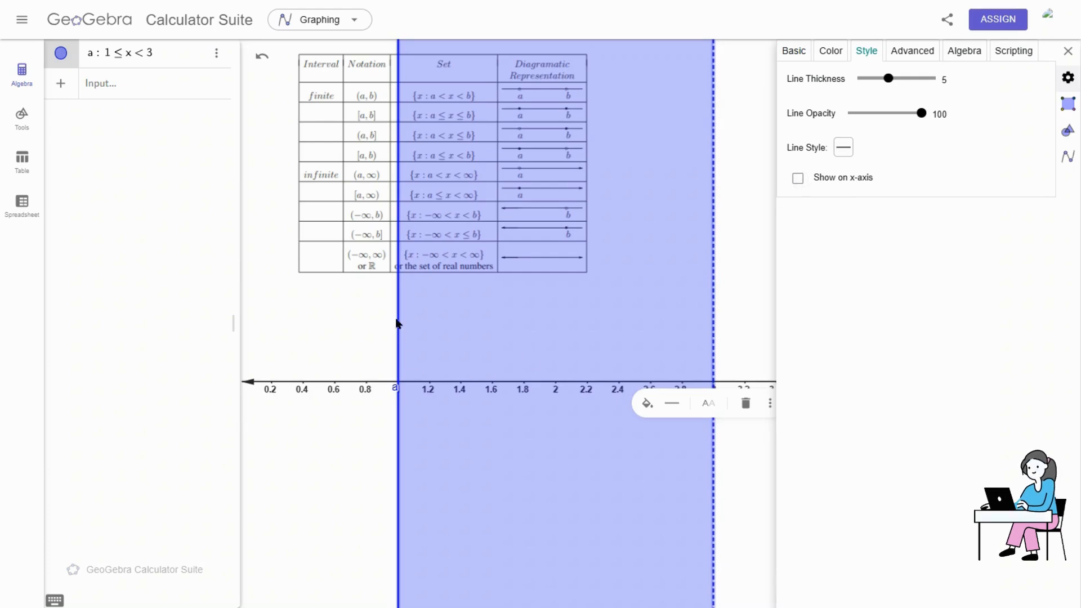
pyautogui.scroll(2, 398, 321)
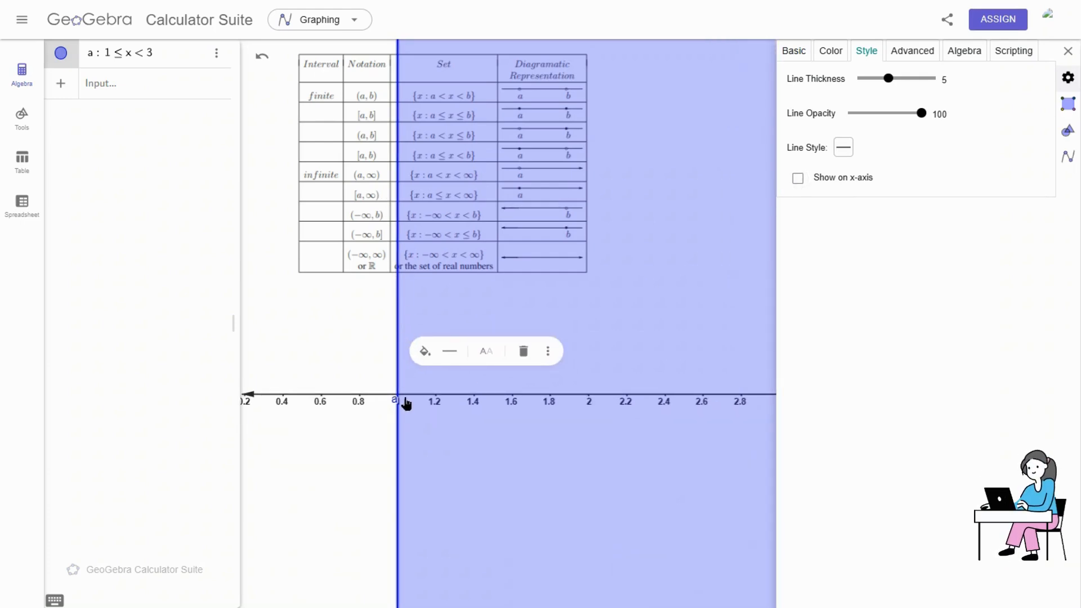
pyautogui.scroll(-1, 661, 360)
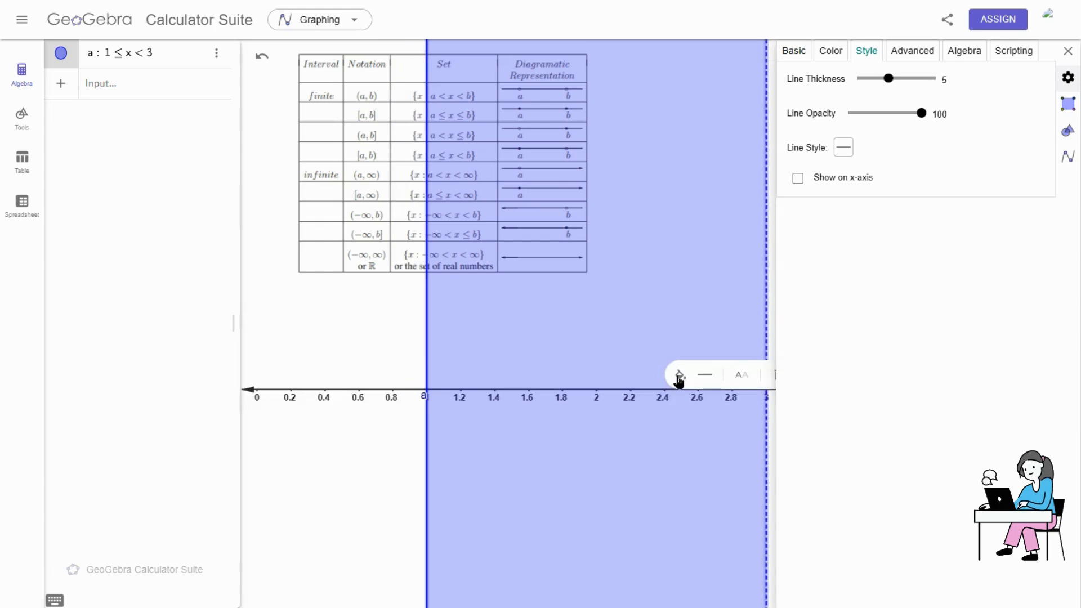
pyautogui.click(757, 299)
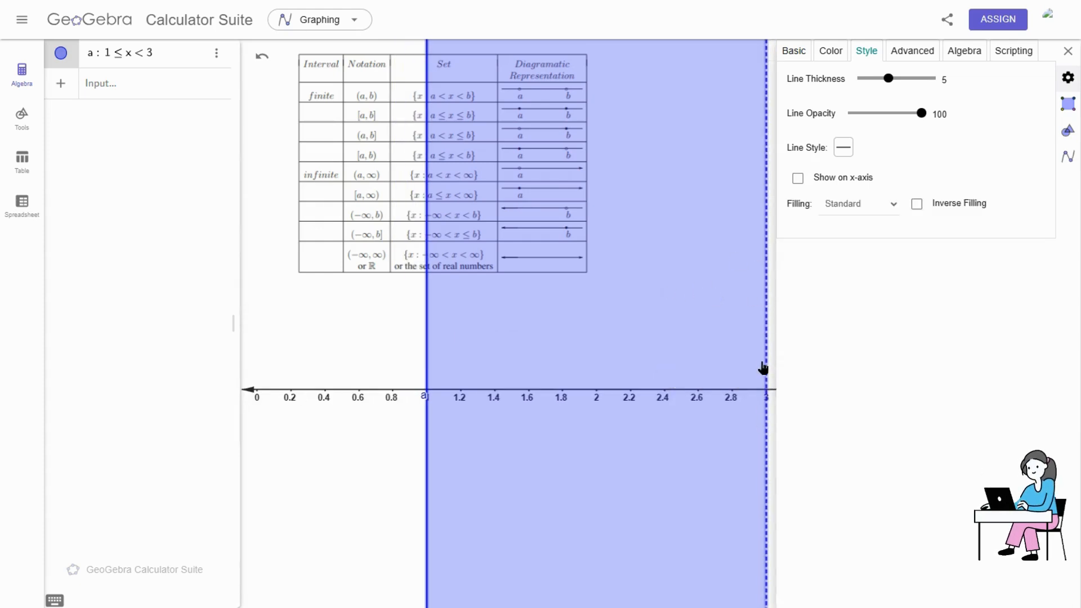
pyautogui.scroll(-5, 657, 369)
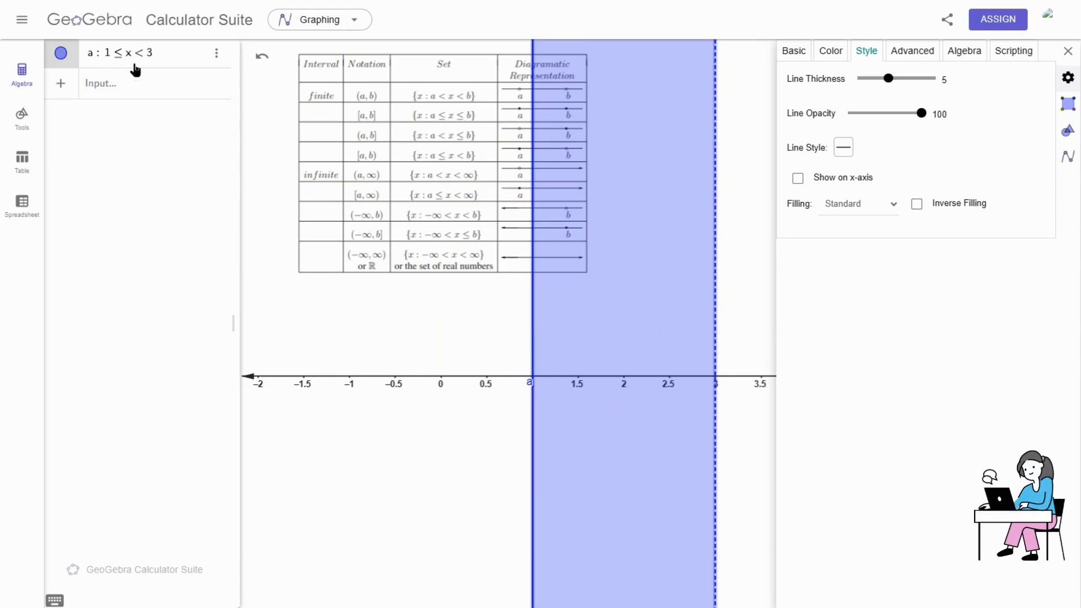
# Try inverse filling on the region of 1 ≤ x < 3 and switch it back off
pyautogui.click(917, 206)
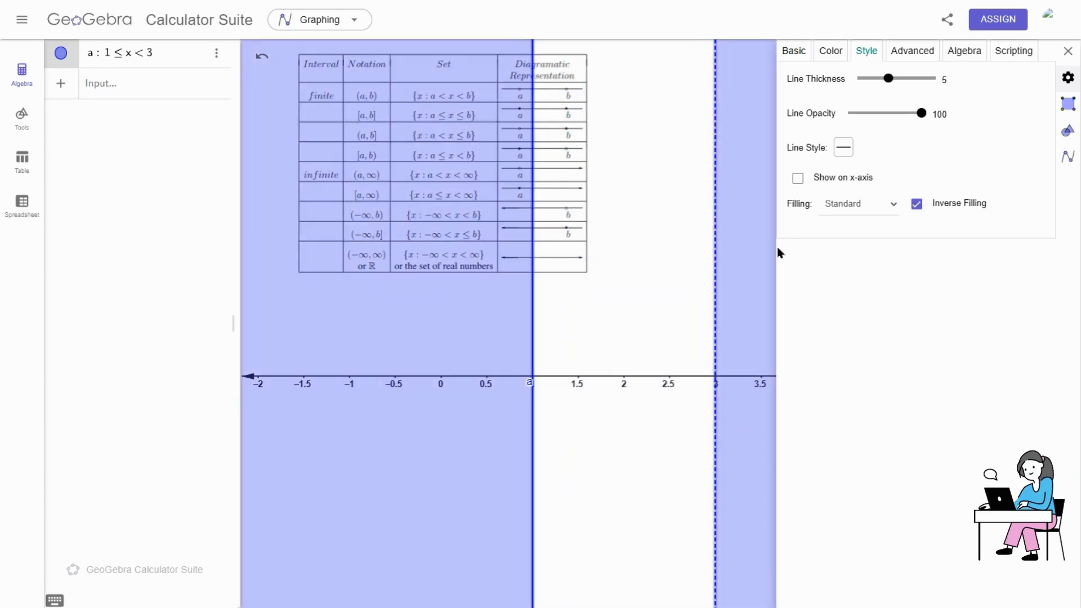
pyautogui.scroll(-2, 777, 247)
pyautogui.click(917, 206)
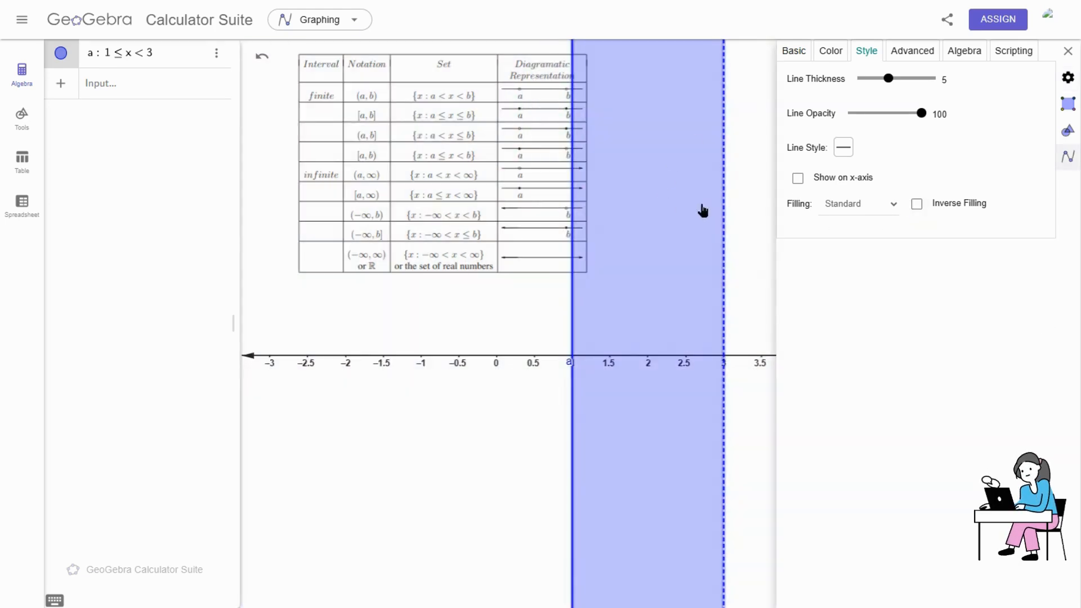
# Show the interval 1 ≤ x < 3 on the x-axis again and close the settings
pyautogui.click(798, 178)
pyautogui.click(699, 240)
pyautogui.scroll(3, 688, 278)
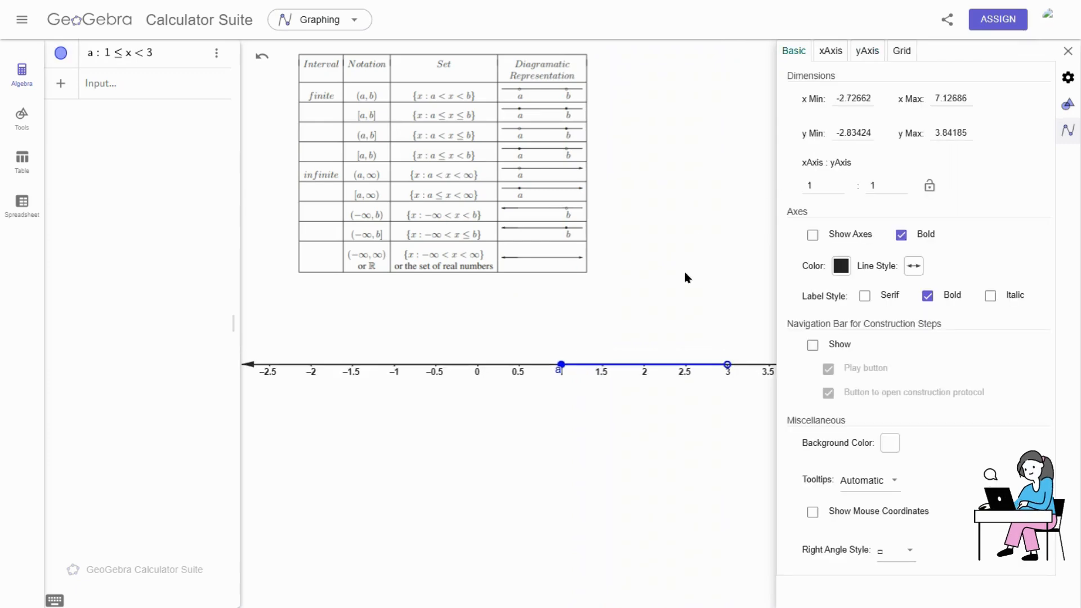
pyautogui.click(1068, 50)
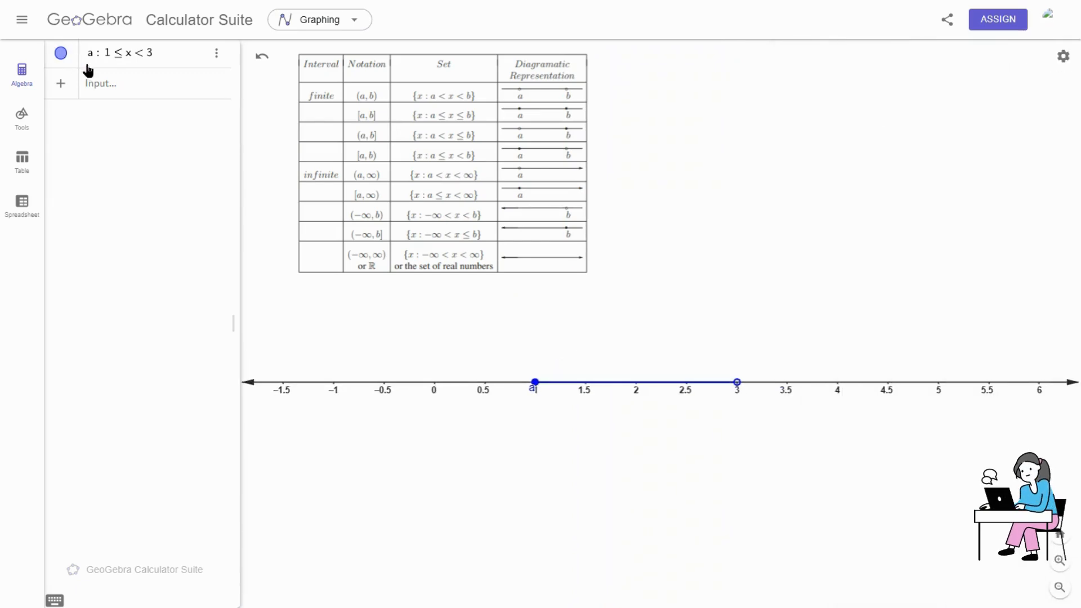
# Change the upper comparison of the inequality to ≤ so it reads 1 ≤ x ≤ 3
pyautogui.click(140, 58)
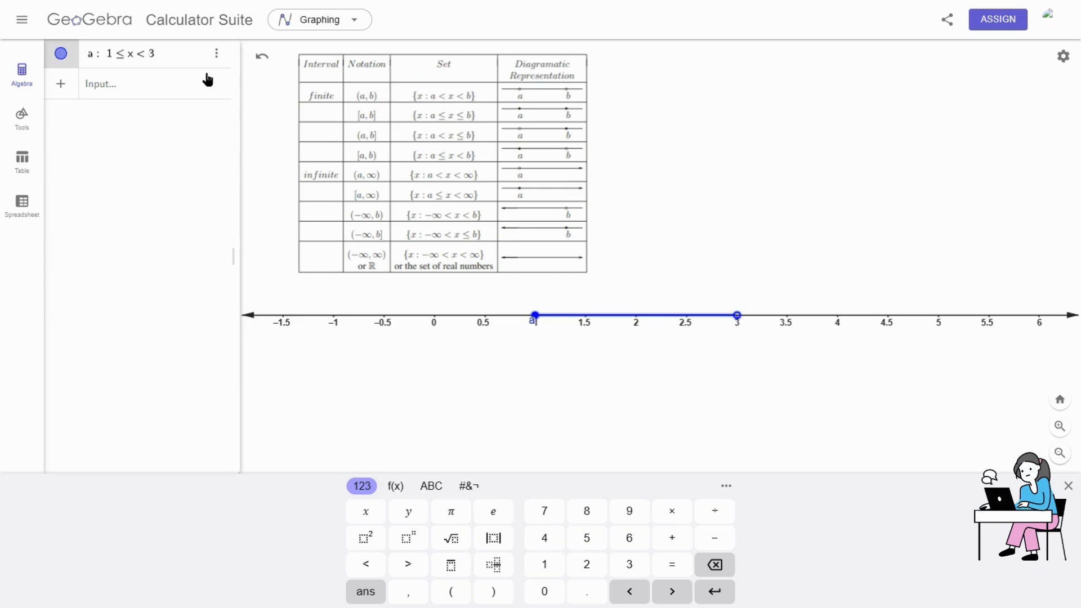
pyautogui.write('=')
pyautogui.press('Return')
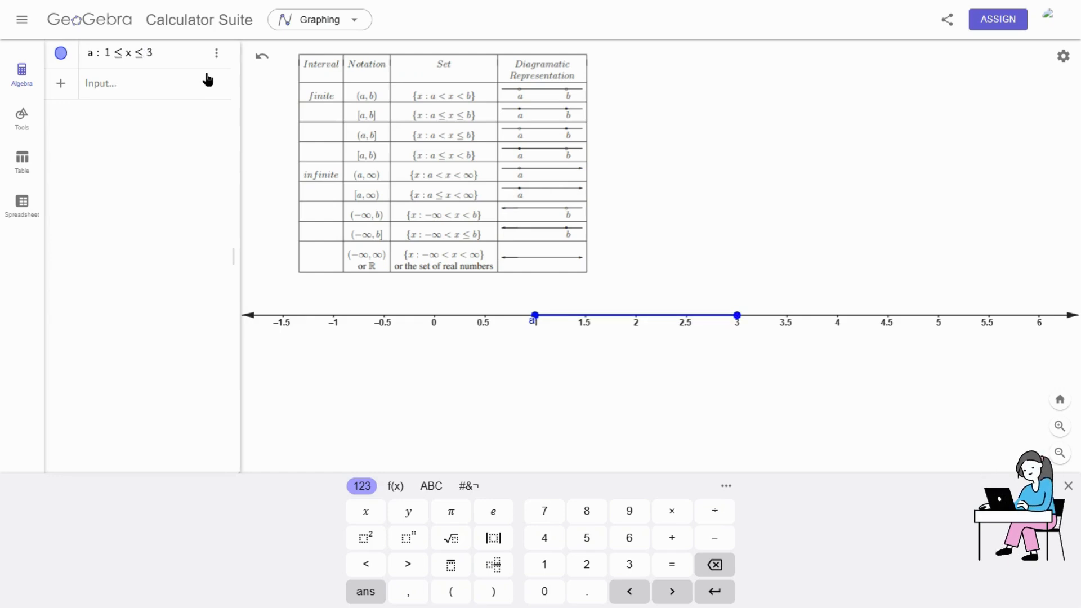
pyautogui.scroll(2, 628, 411)
pyautogui.click(619, 411)
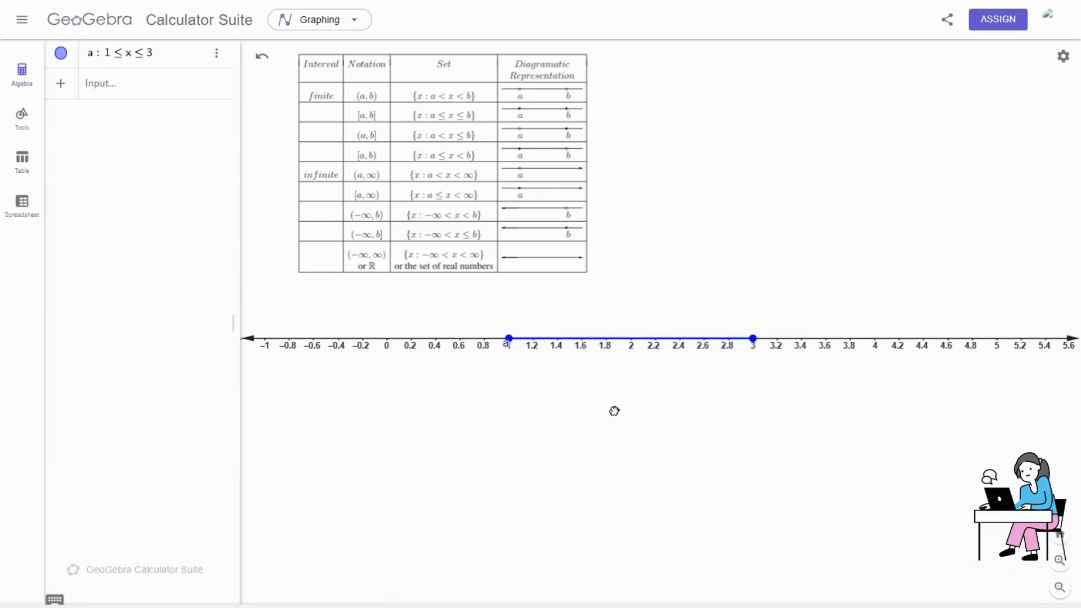
pyautogui.scroll(2, 615, 411)
pyautogui.scroll(1, 614, 409)
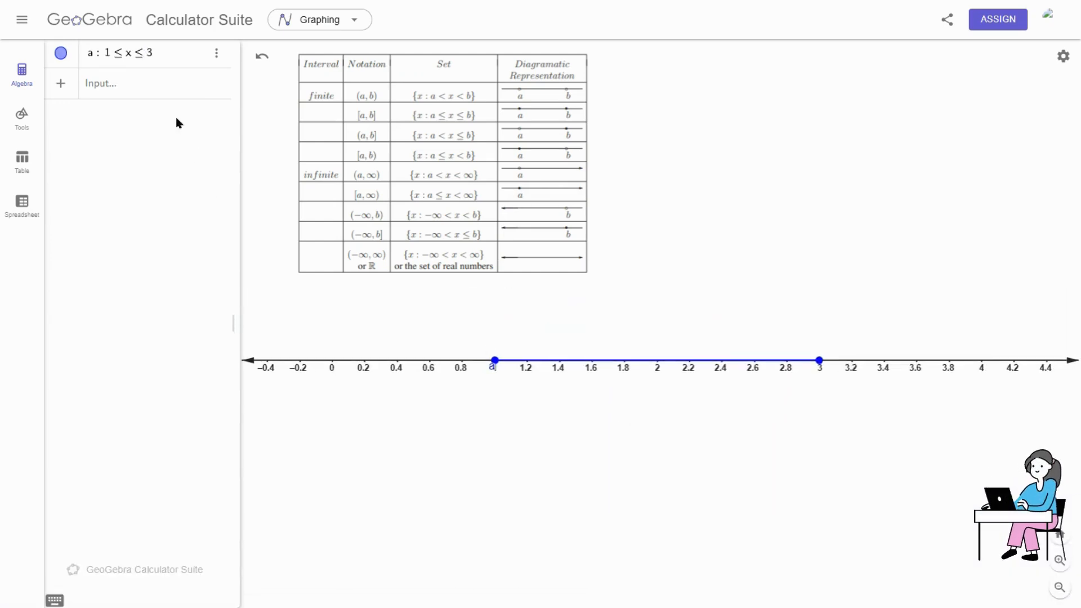
# Set the lower bound of the inequality to -1 so it reads -1 ≤ x ≤ 3
pyautogui.click(111, 54)
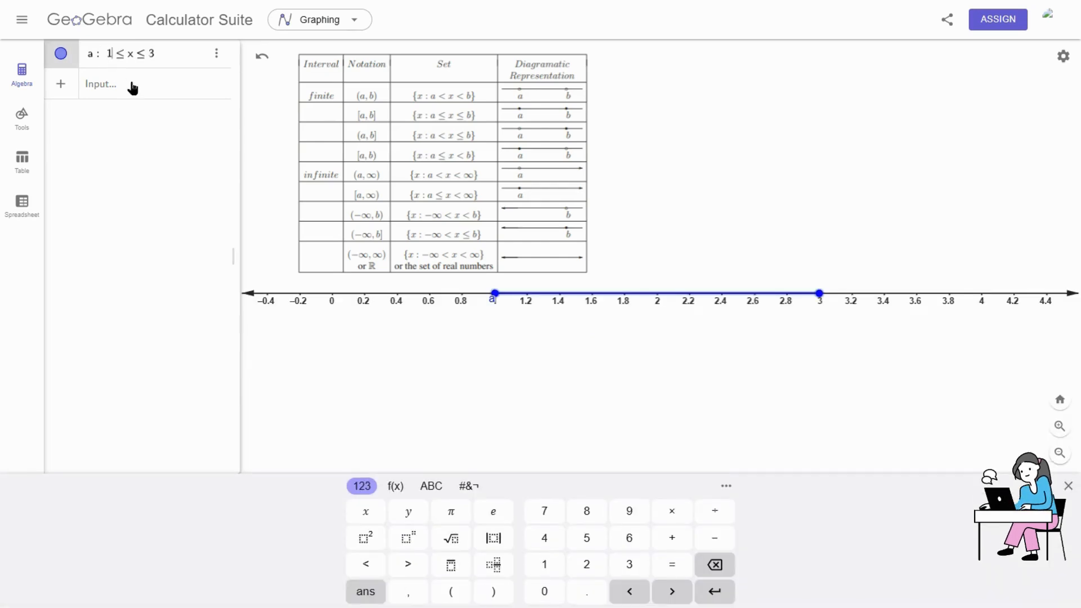
pyautogui.press('BackSpace')
pyautogui.write('-1')
pyautogui.press('Return')
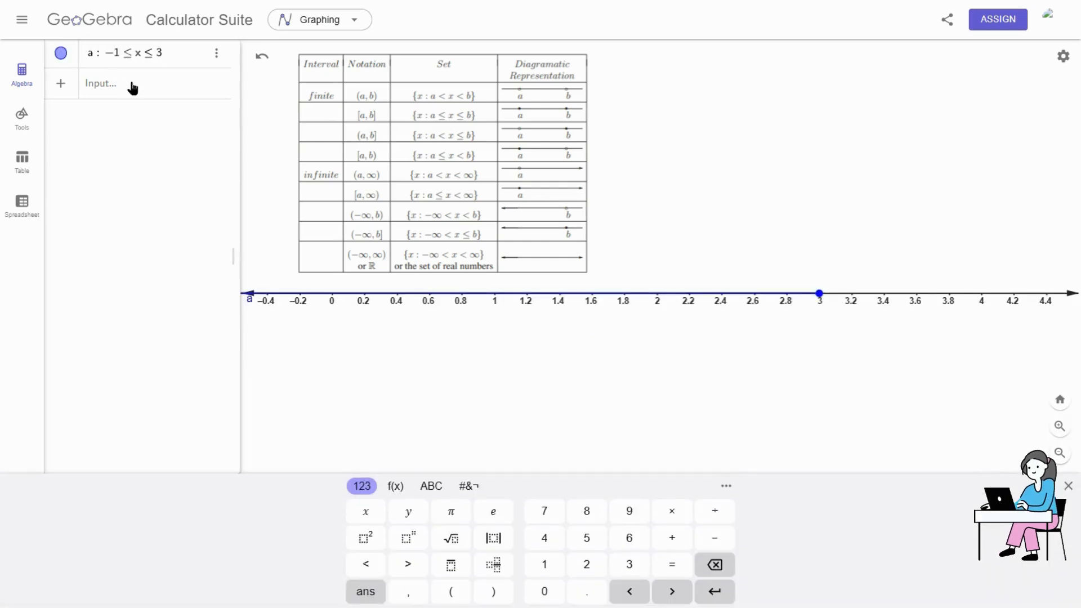
# Set the upper bound of the inequality to 2 so it reads -1 ≤ x ≤ 2
pyautogui.click(163, 59)
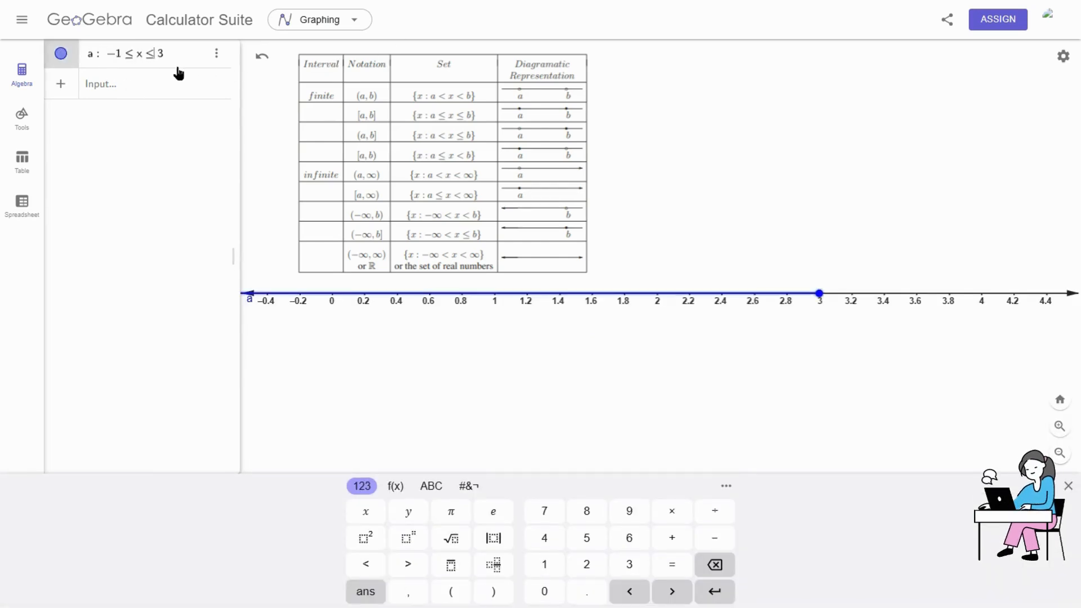
pyautogui.press('BackSpace')
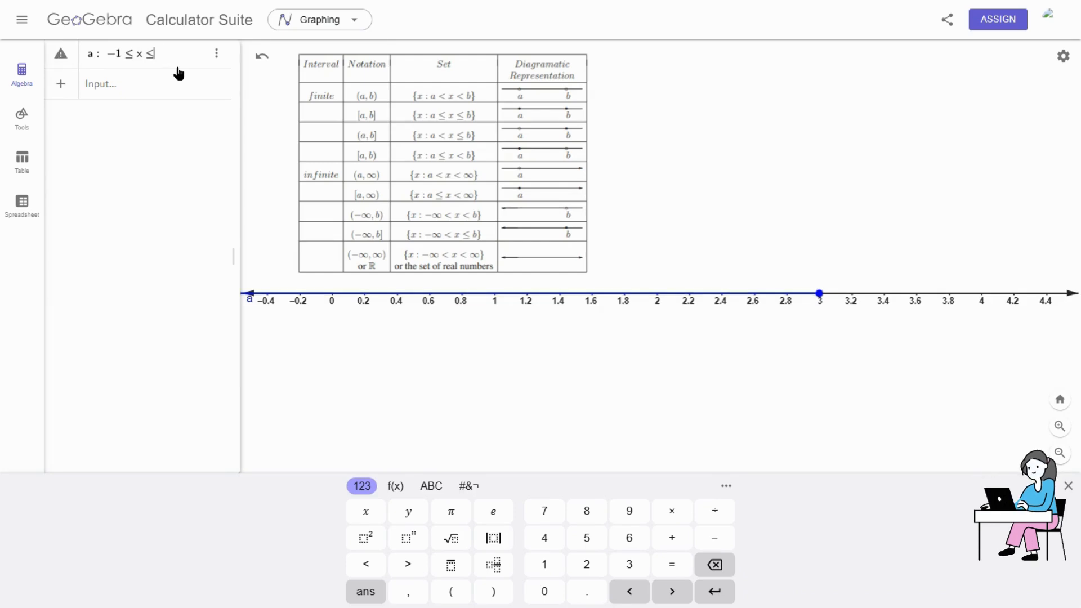
pyautogui.write('2')
pyautogui.press('Return')
pyautogui.click(875, 314)
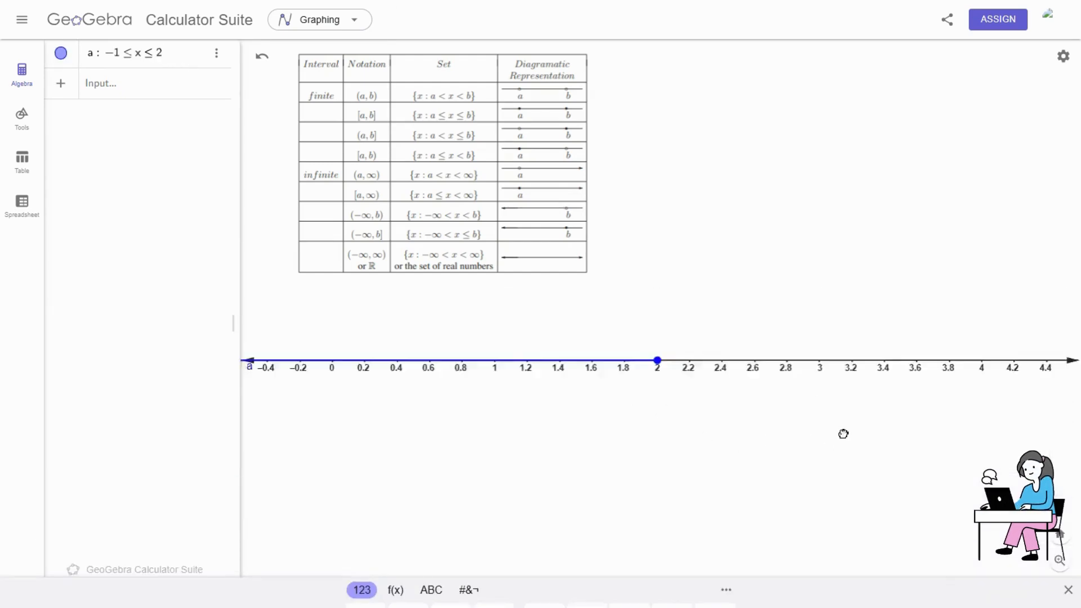
pyautogui.moveTo(534, 466); pyautogui.dragTo(749, 420)
pyautogui.scroll(2, 749, 420)
pyautogui.moveTo(592, 381); pyautogui.dragTo(682, 452)
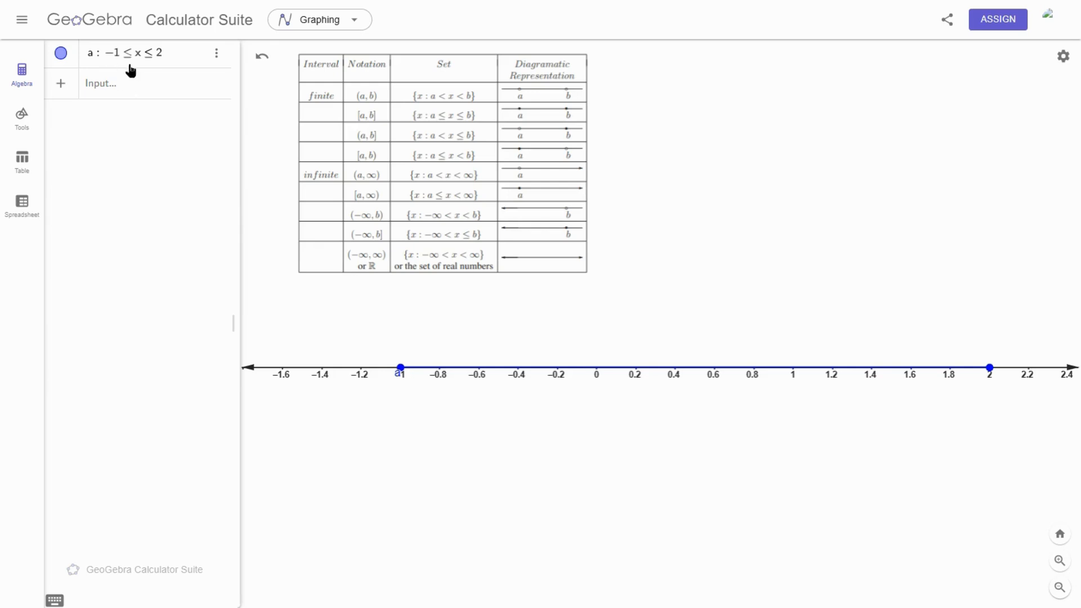
# Add the inequality as a text label on the graph and place it just above the number line
pyautogui.moveTo(127, 53); pyautogui.dragTo(645, 287)
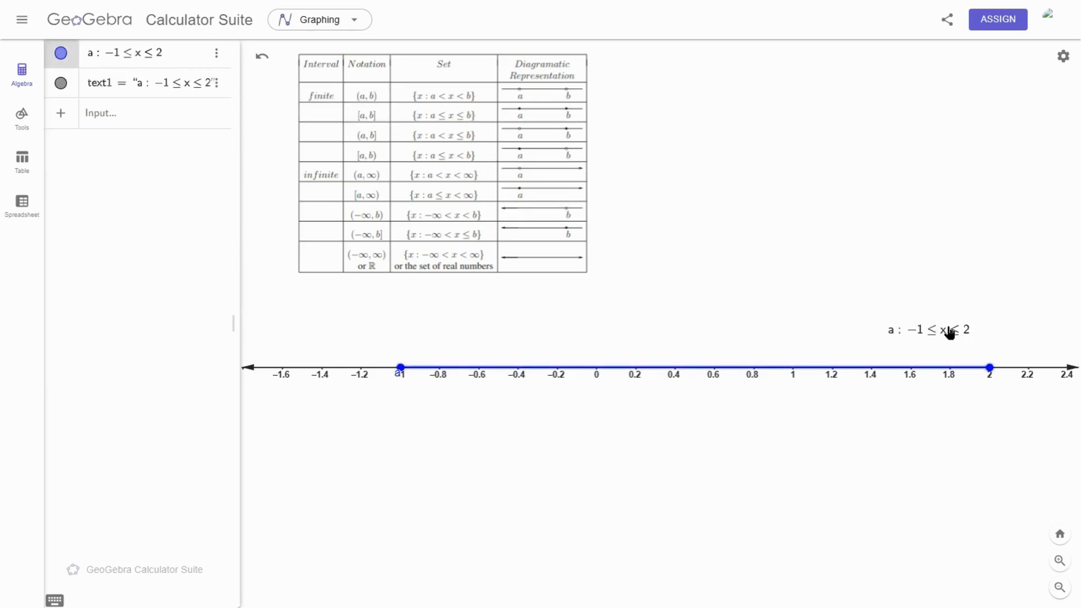
pyautogui.moveTo(946, 330); pyautogui.dragTo(766, 314)
pyautogui.click(852, 285)
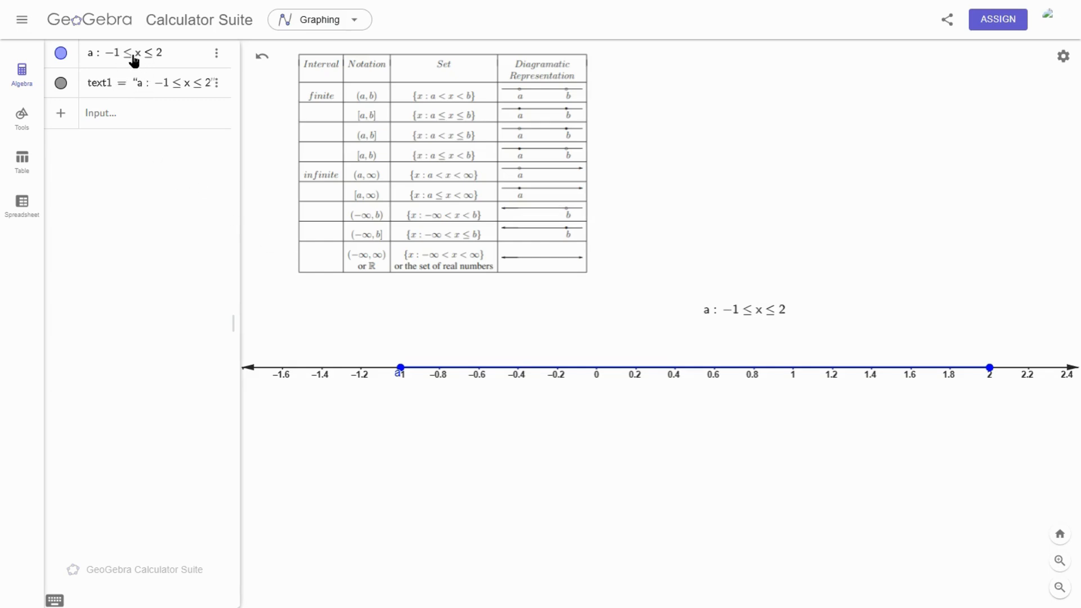
# Set the upper bound of the inequality to -2 so it reads -1 ≤ x ≤ -2
pyautogui.click(154, 55)
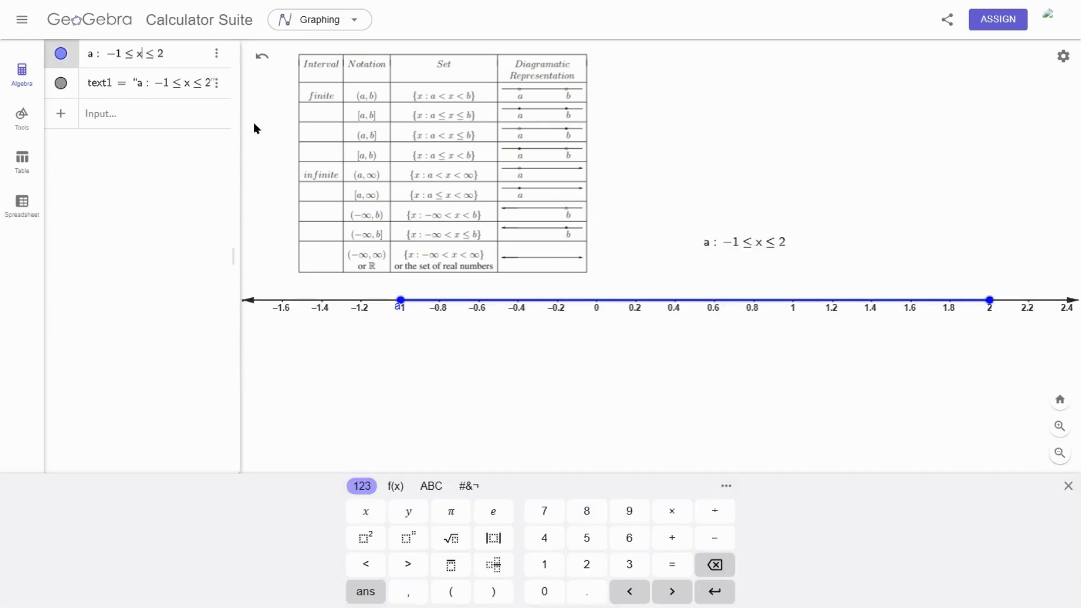
pyautogui.press('BackSpace')
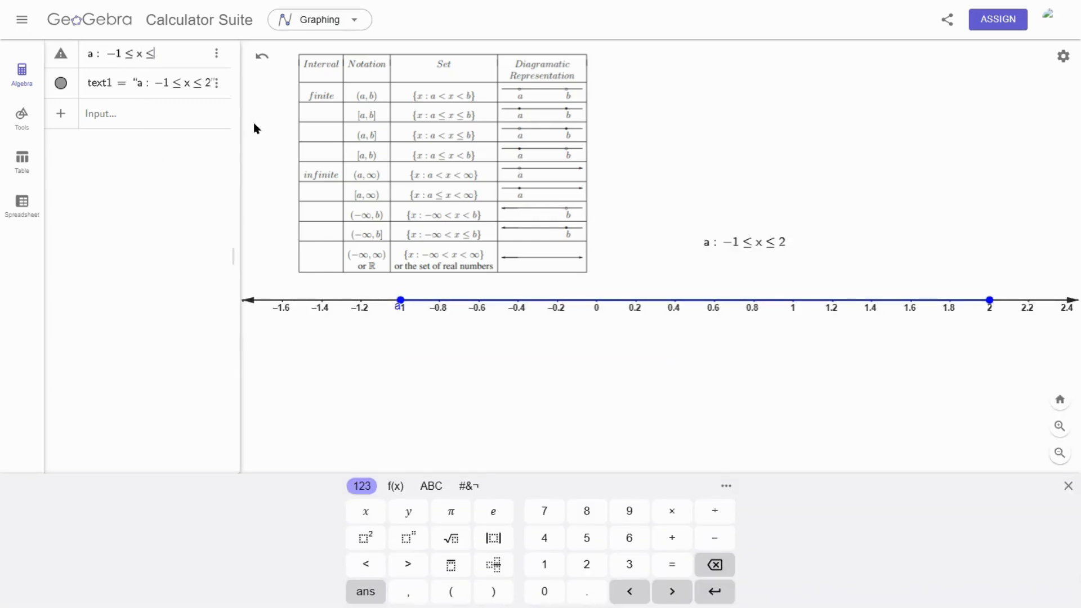
pyautogui.write('-')
pyautogui.write('2')
pyautogui.press('Return')
pyautogui.moveTo(623, 397); pyautogui.dragTo(483, 432)
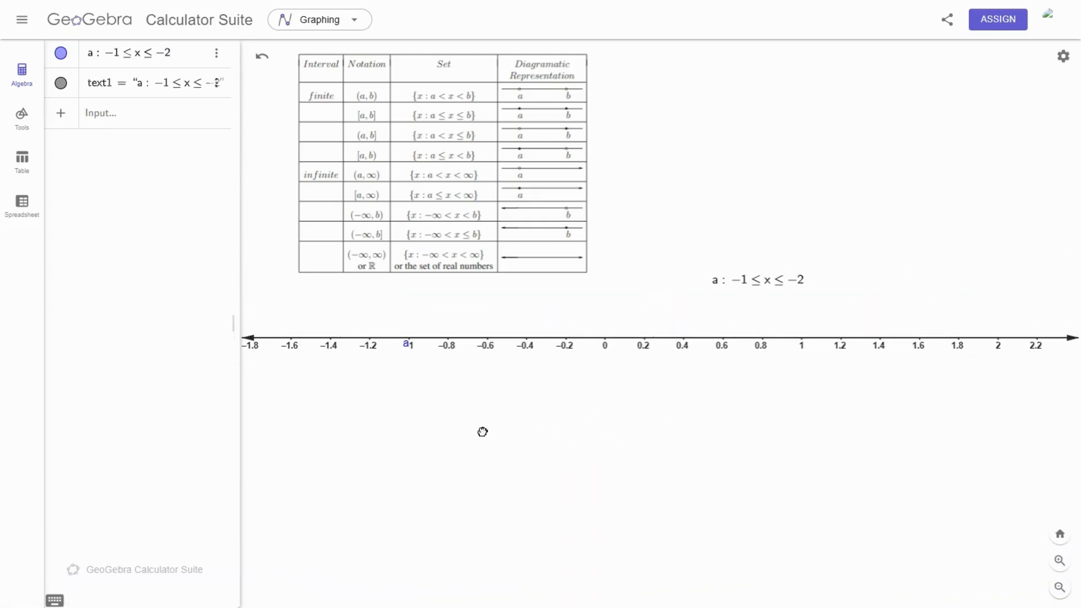
pyautogui.scroll(-1, 483, 433)
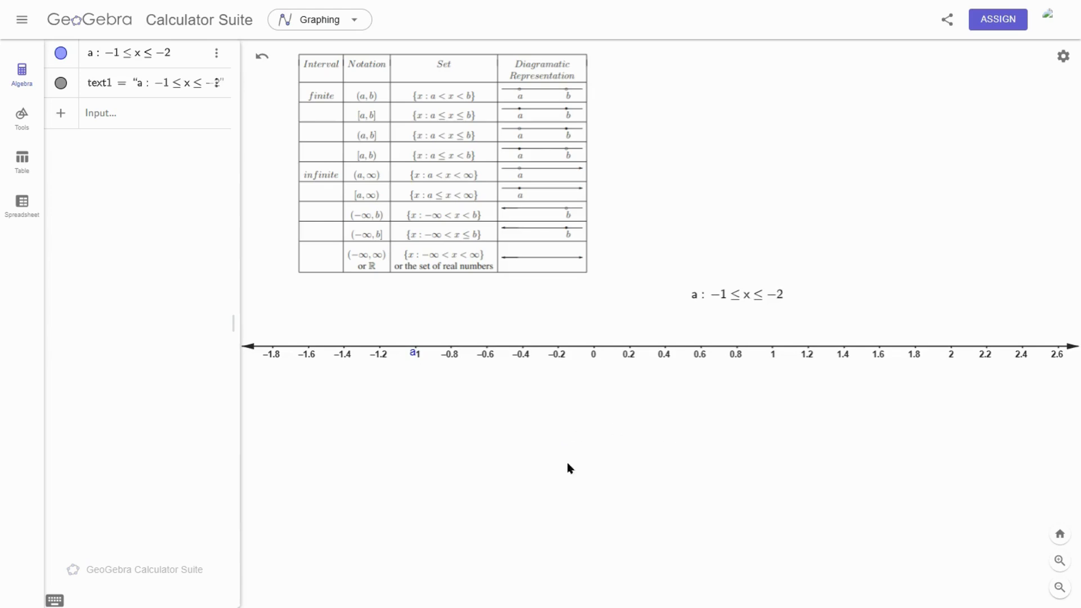
pyautogui.scroll(-1, 609, 447)
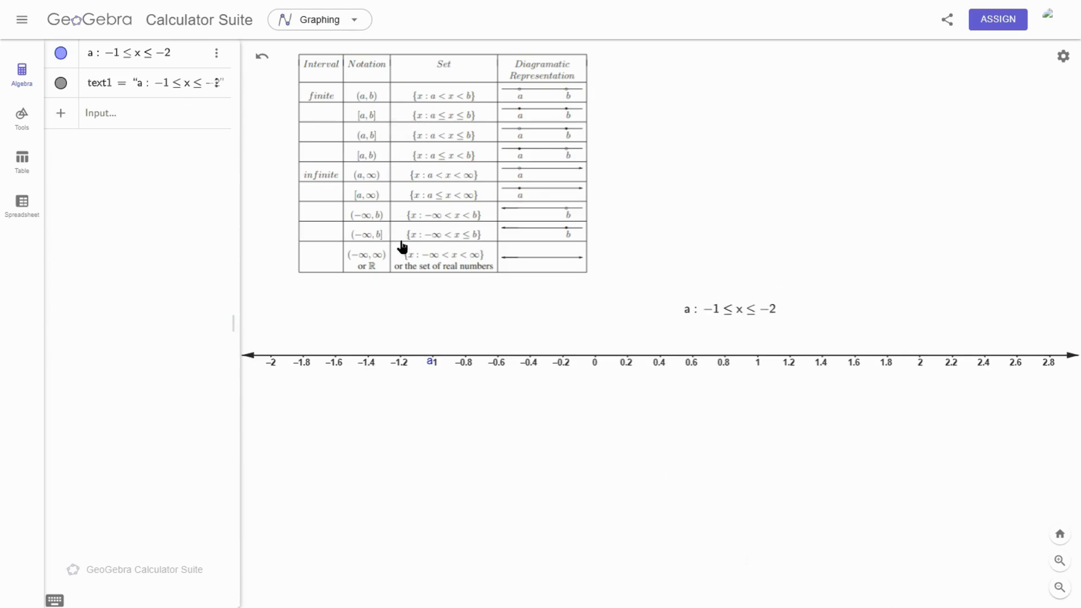
# Set the upper bound to 3 and its comparison to < so the inequality reads -1 ≤ x < 3
pyautogui.click(168, 63)
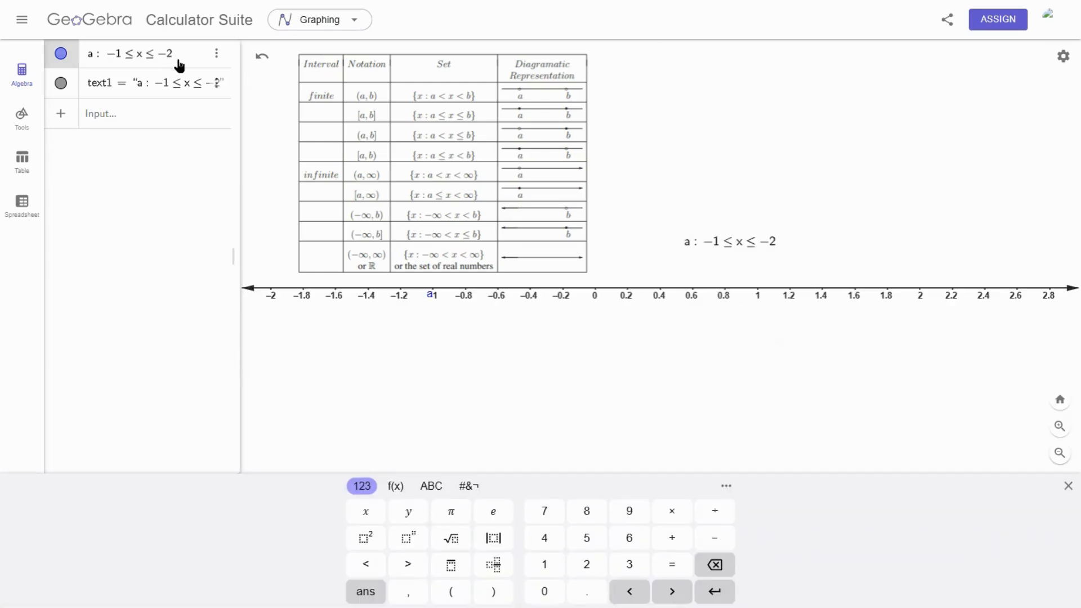
pyautogui.press('BackSpace')
pyautogui.press('BackSpace')
pyautogui.write('3')
pyautogui.press('BackSpace')
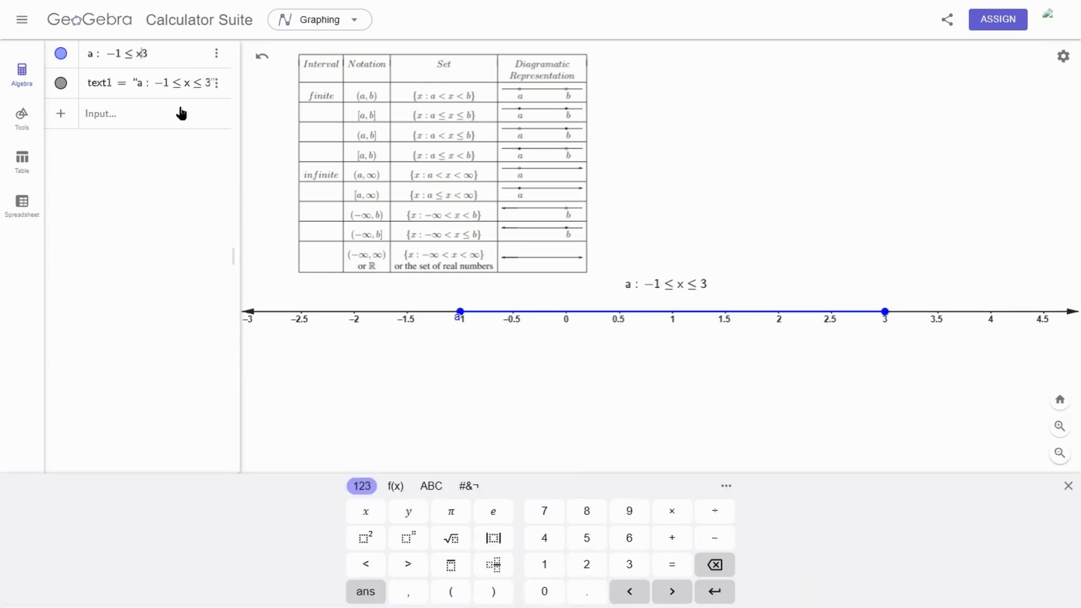
pyautogui.write('<')
pyautogui.click(652, 394)
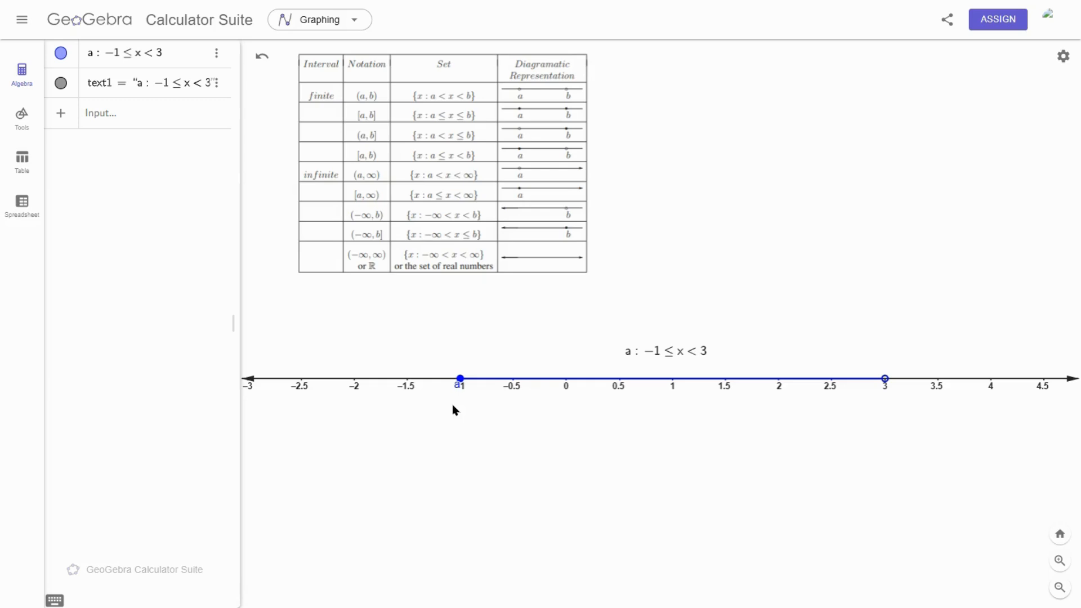
# Replace the upper bound of the inequality with infinity so it reads -1 ≤ x < ∞
pyautogui.click(151, 53)
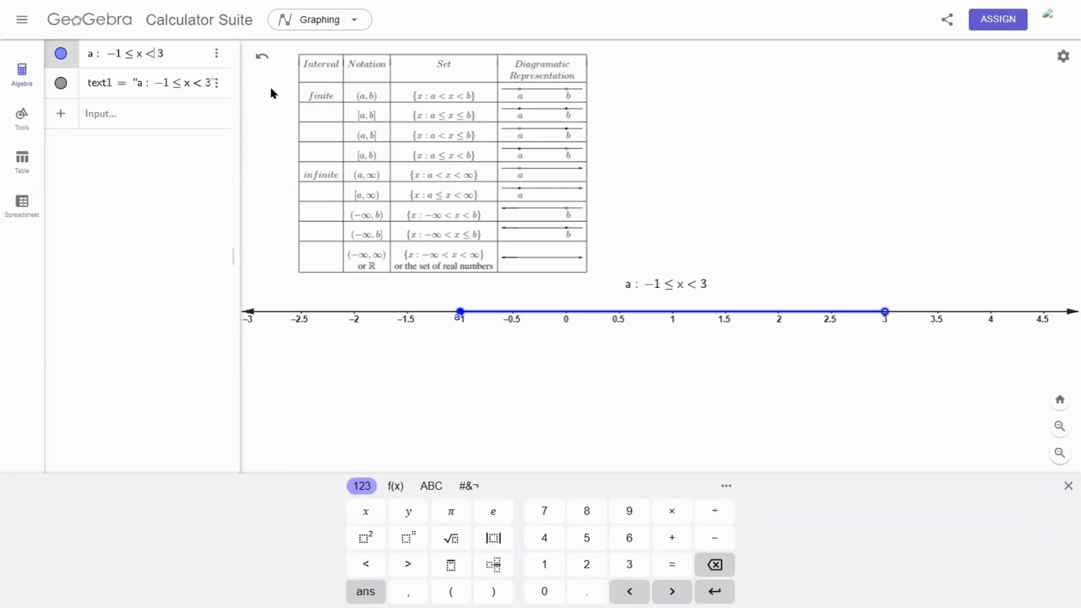
pyautogui.press('BackSpace')
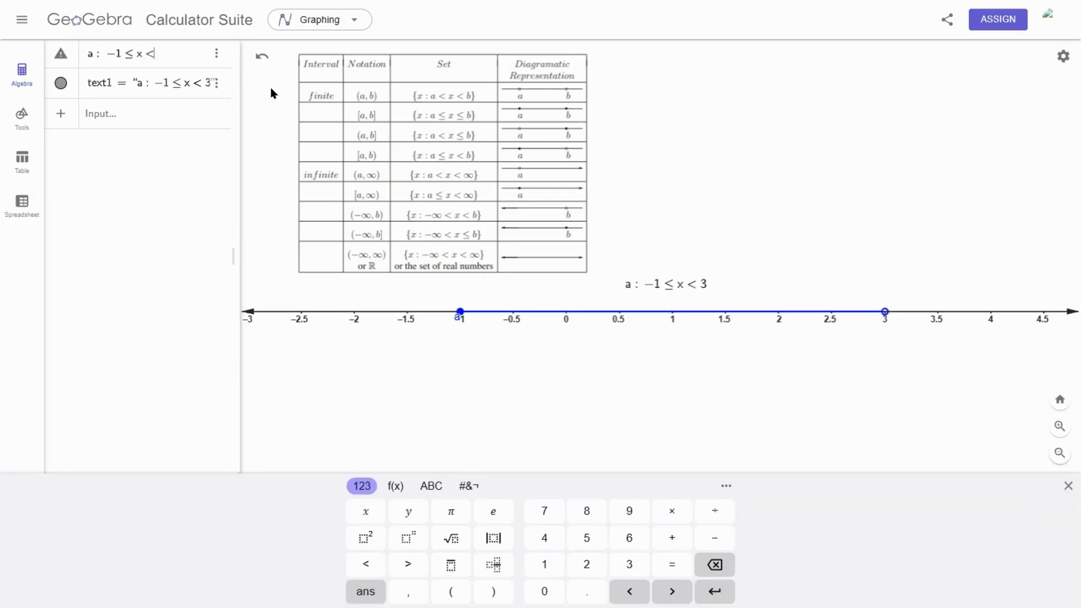
pyautogui.write('inf')
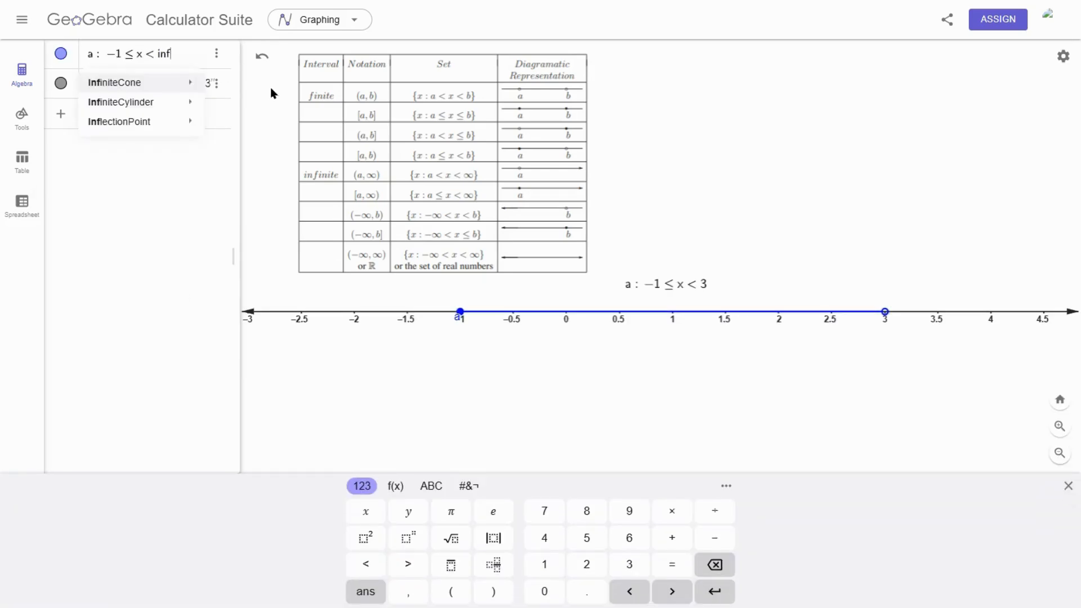
pyautogui.write('inity')
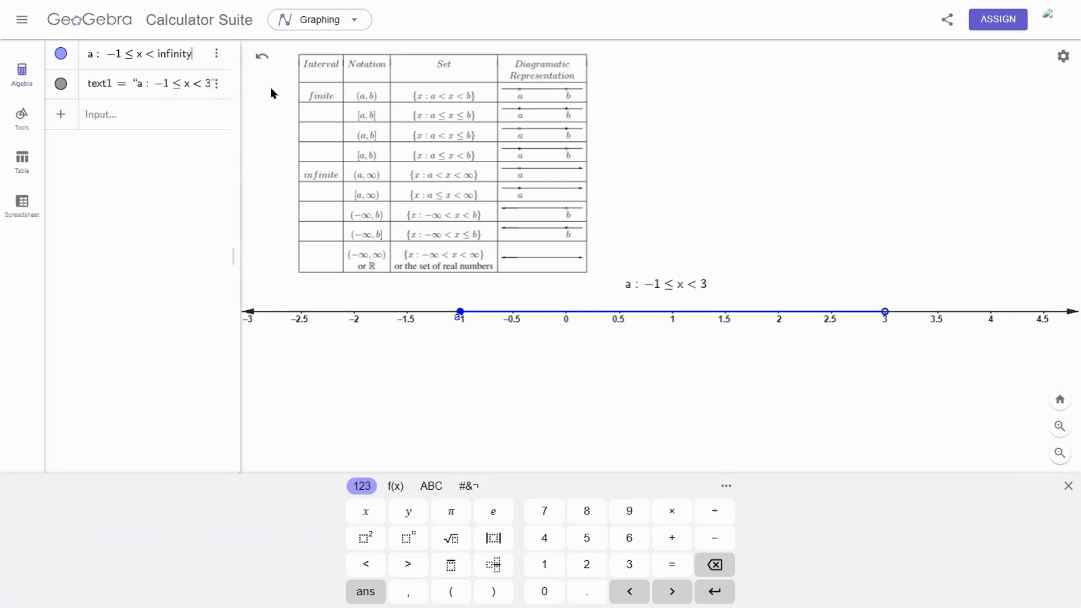
pyautogui.press('Return')
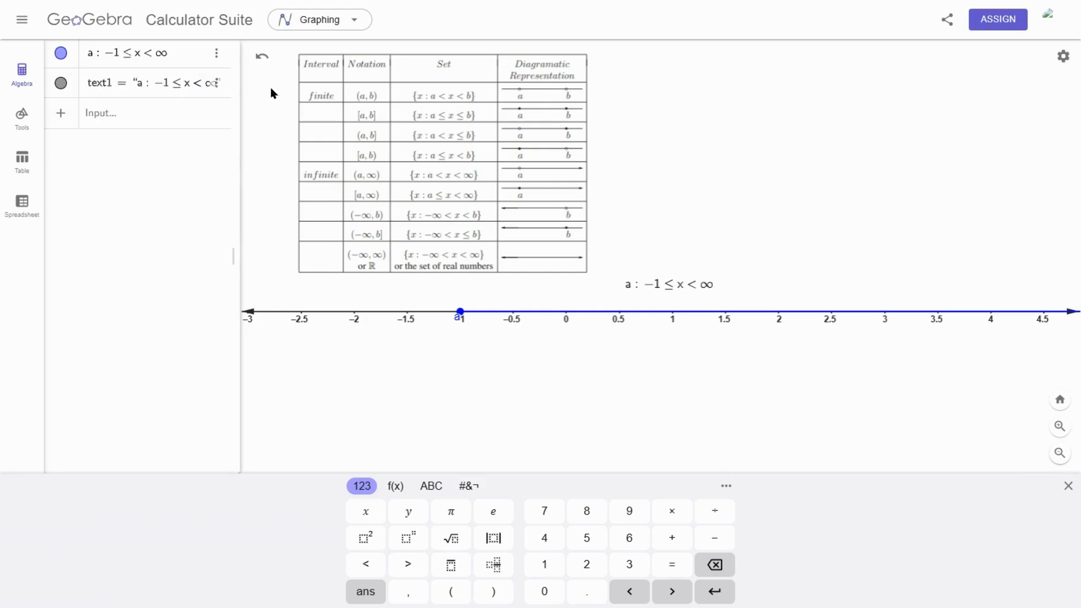
pyautogui.click(695, 391)
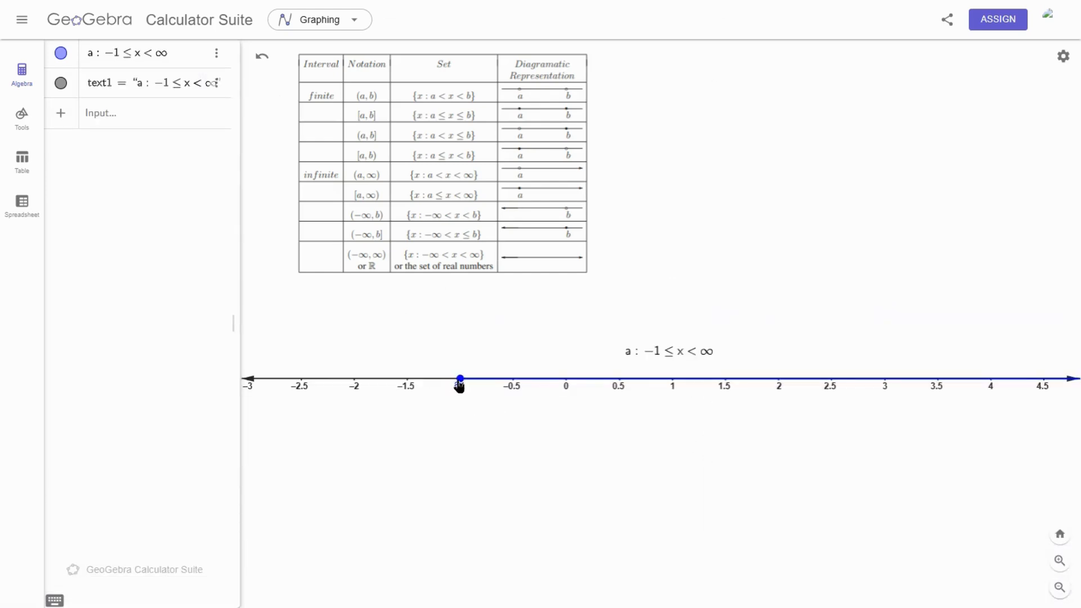
pyautogui.moveTo(584, 437); pyautogui.dragTo(510, 427)
pyautogui.scroll(-10, 706, 429)
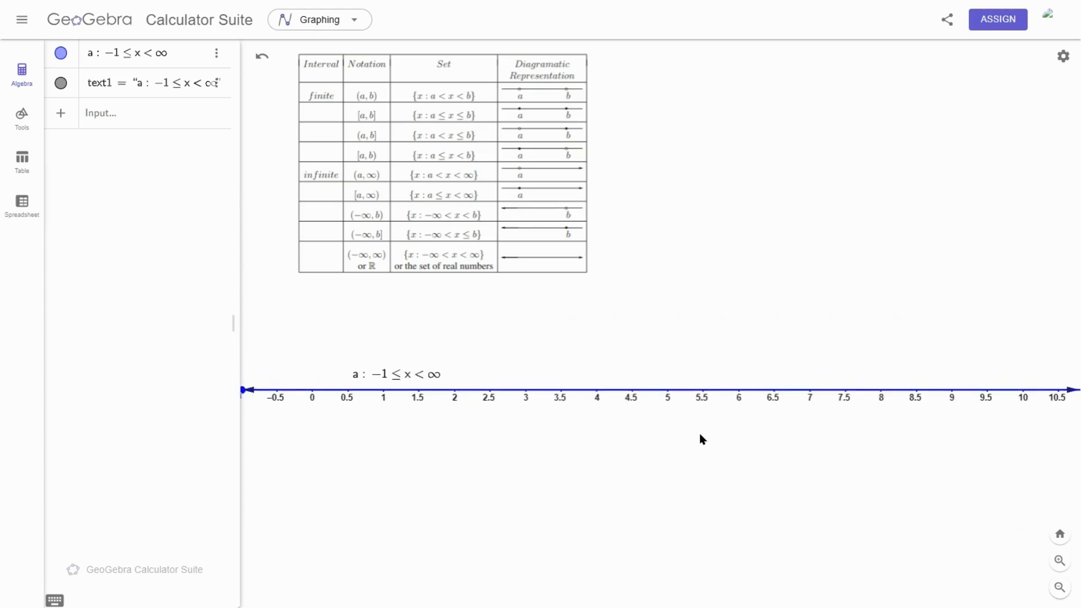
pyautogui.moveTo(690, 490); pyautogui.dragTo(811, 479)
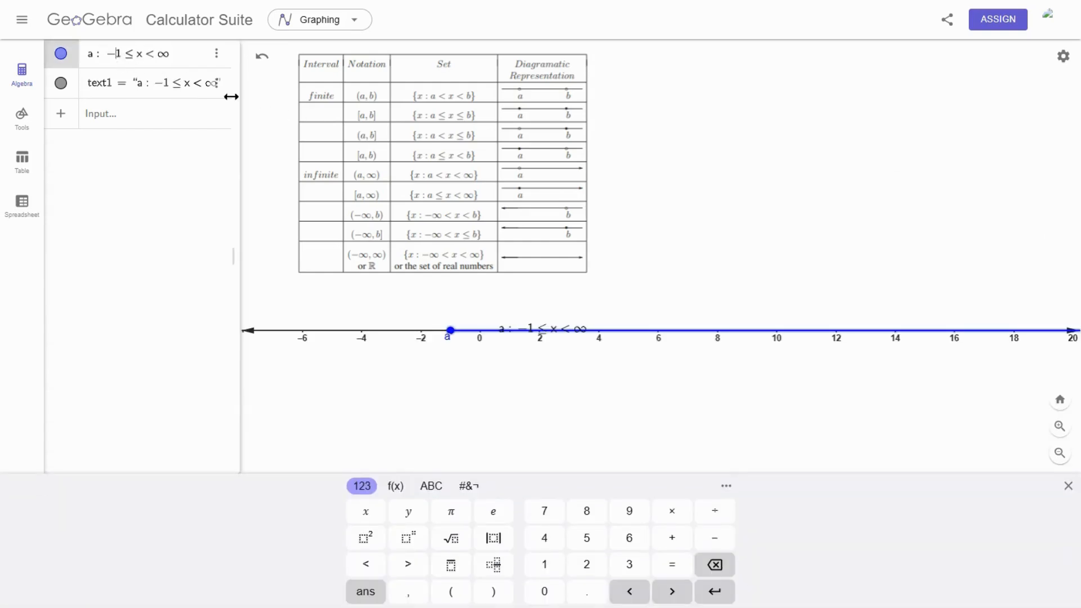
# Change the lower bound to negative infinity so it reads -∞ ≤ x < ∞, and move the text label clear above the number line
pyautogui.press('BackSpace')
pyautogui.write('infi')
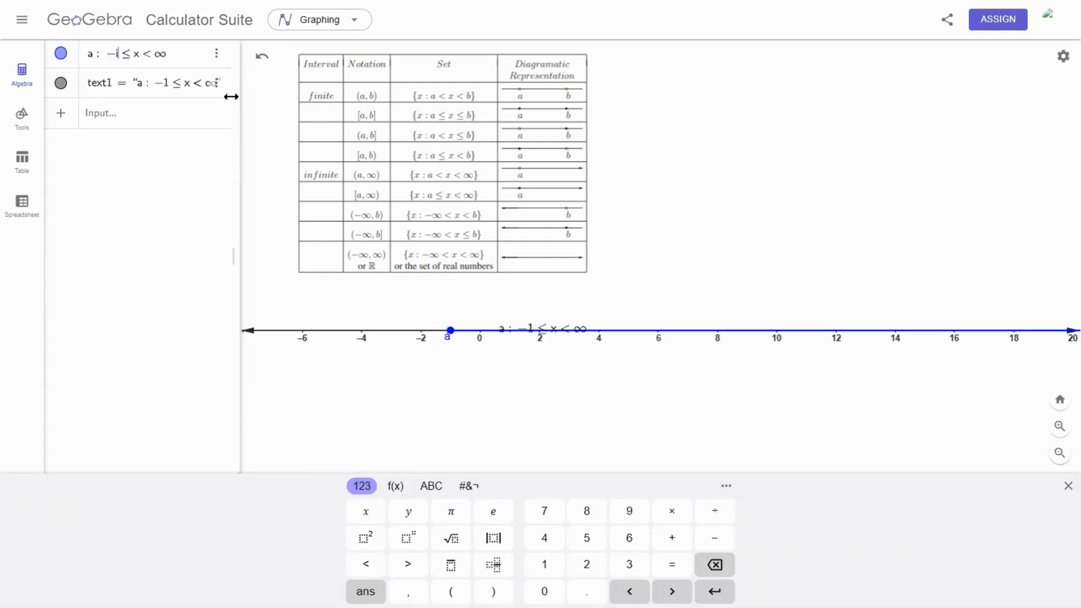
pyautogui.write('nity')
pyautogui.press('Return')
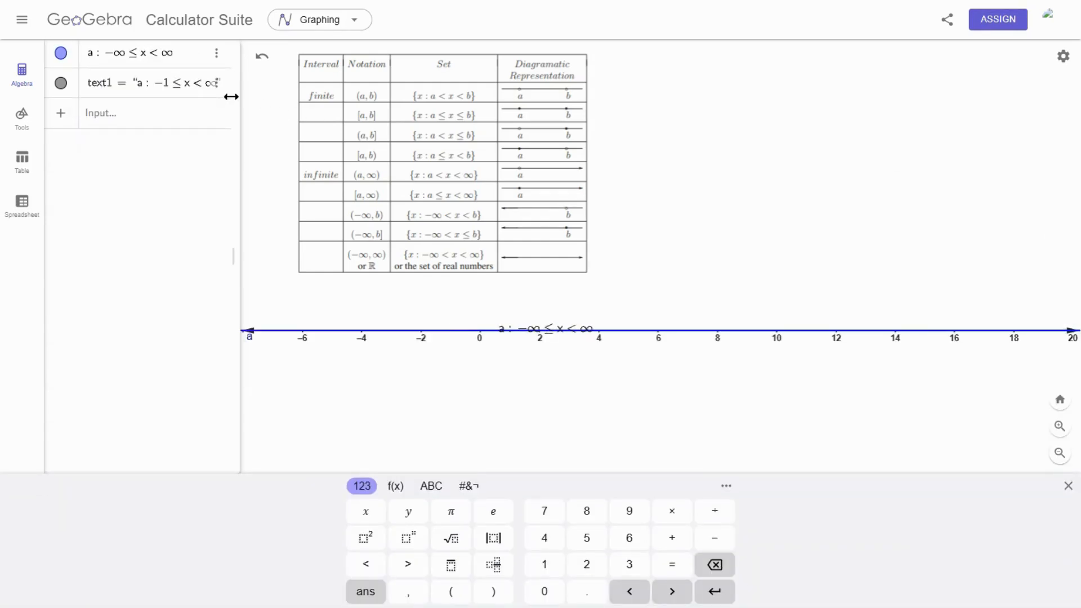
pyautogui.moveTo(575, 332); pyautogui.dragTo(712, 285)
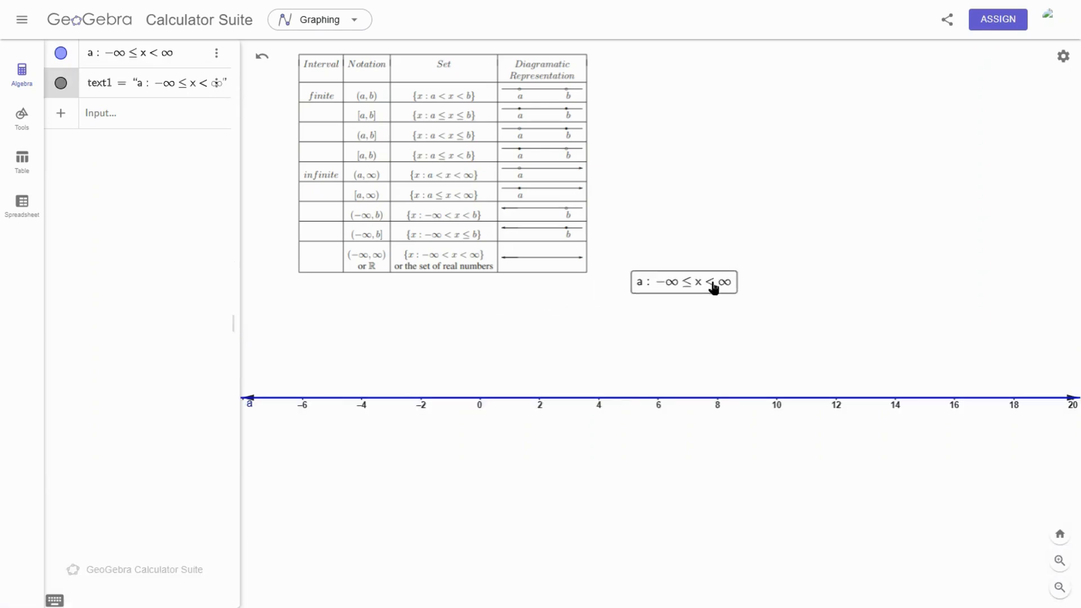
pyautogui.click(744, 438)
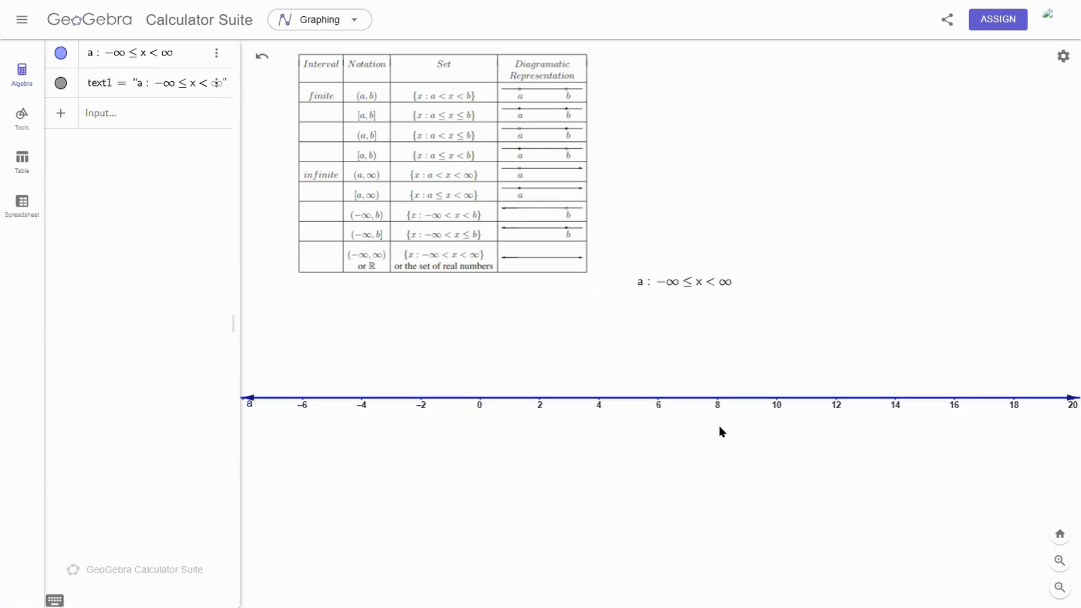
# Change the upper part of the inequality to ≤ 1 so it reads -∞ ≤ x ≤ 1, and move its text label nearer the endpoint
pyautogui.click(167, 56)
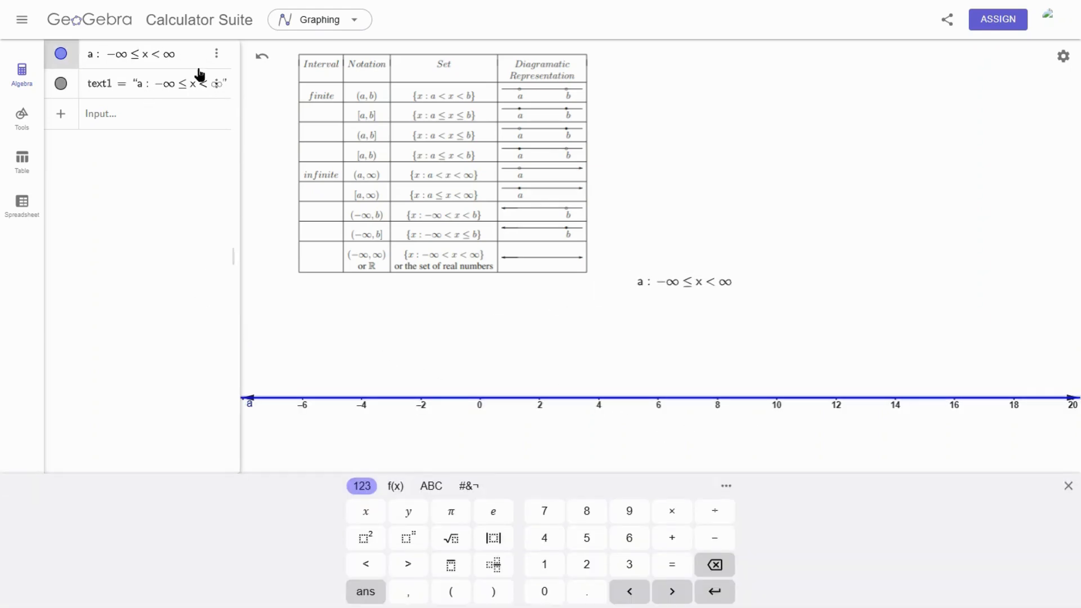
pyautogui.press('BackSpace')
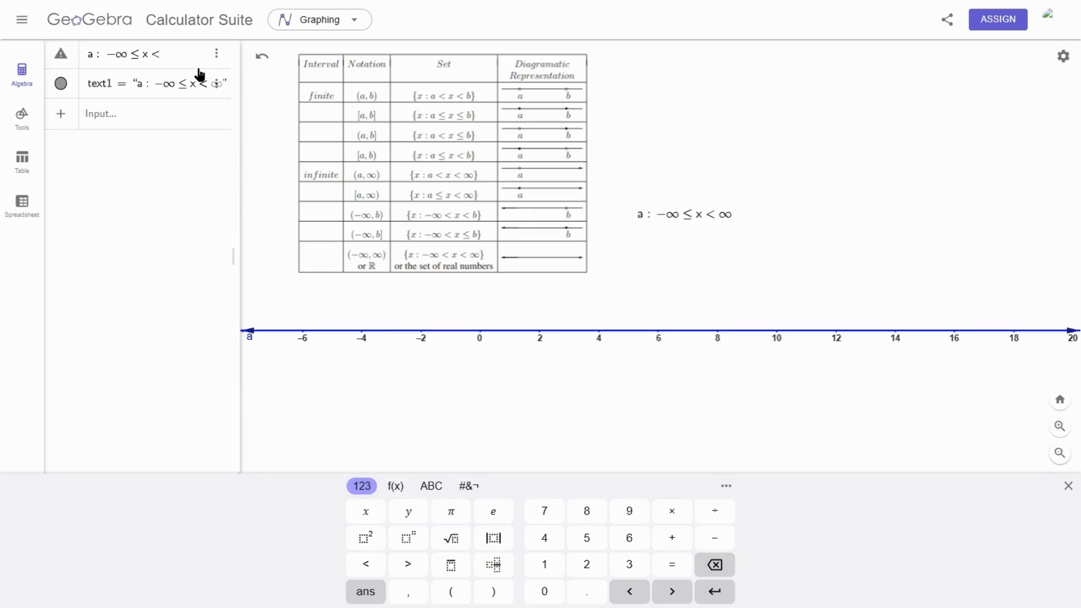
pyautogui.write('=')
pyautogui.write('1')
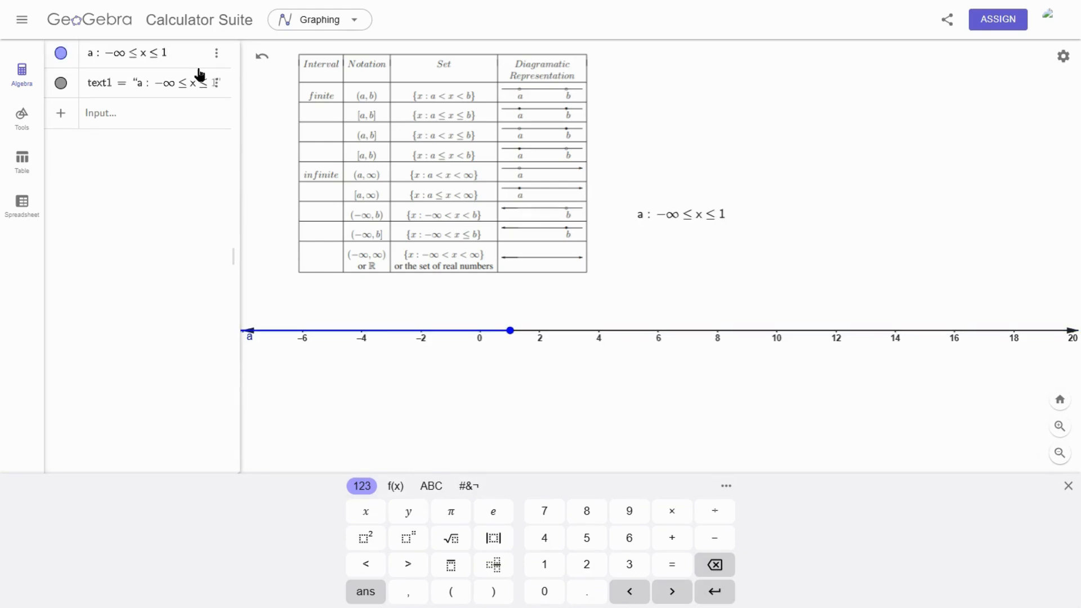
pyautogui.scroll(2, 524, 358)
pyautogui.click(524, 361)
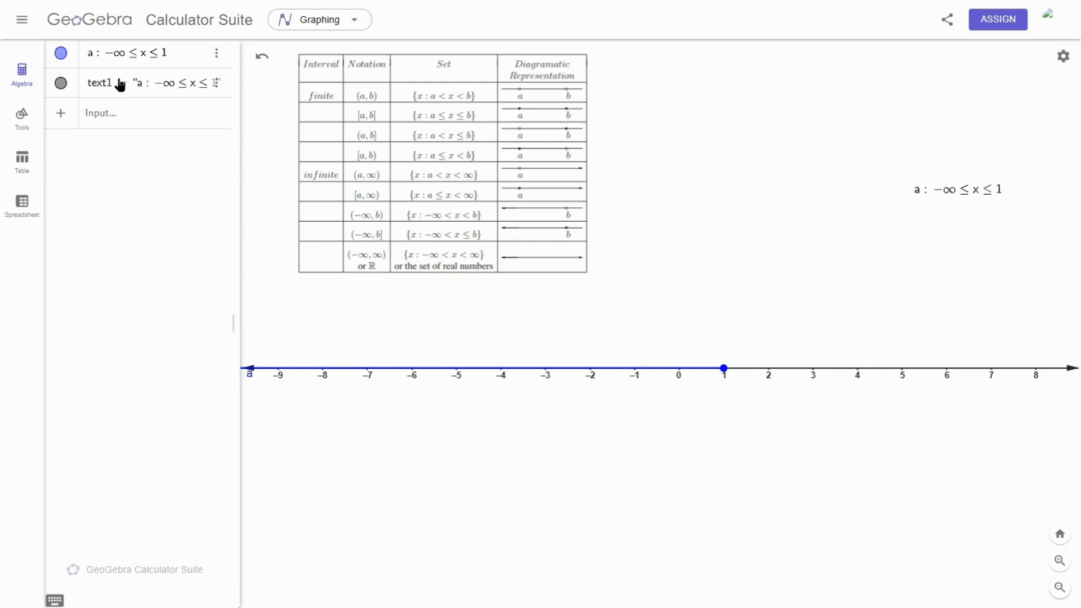
pyautogui.moveTo(963, 187); pyautogui.dragTo(784, 239)
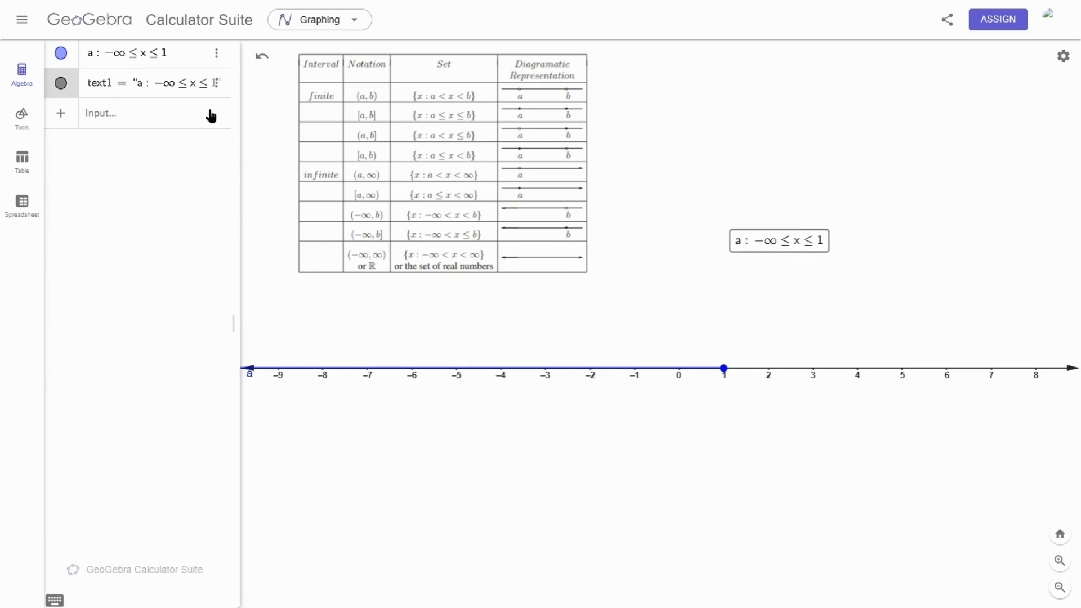
# Set the lower bound of the inequality to 0 so it reads 0 ≤ x ≤ 1
pyautogui.click(127, 54)
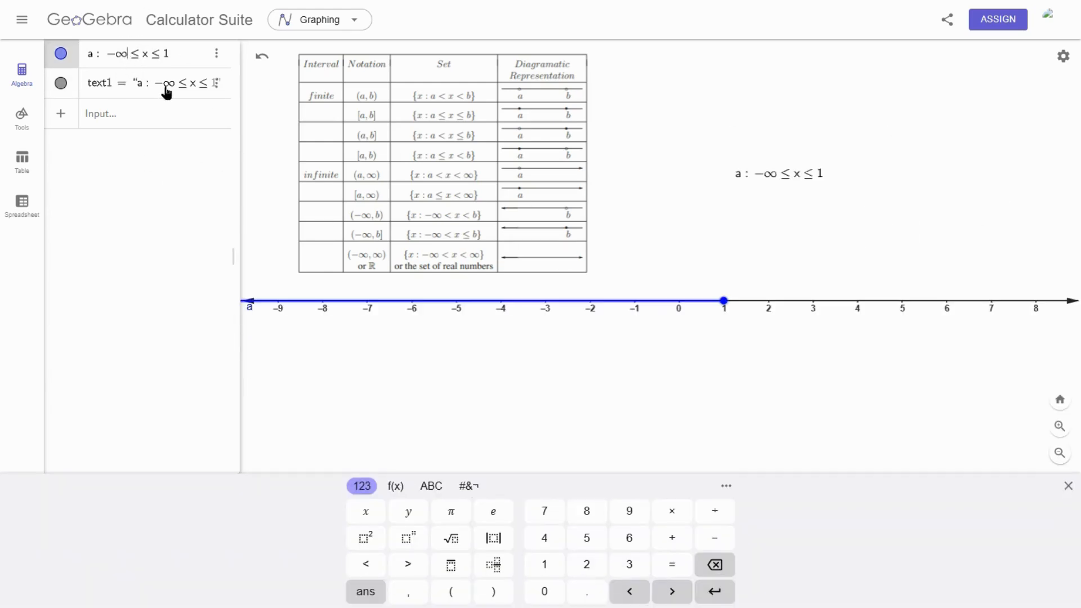
pyautogui.press('BackSpace')
pyautogui.press('BackSpace')
pyautogui.write('0')
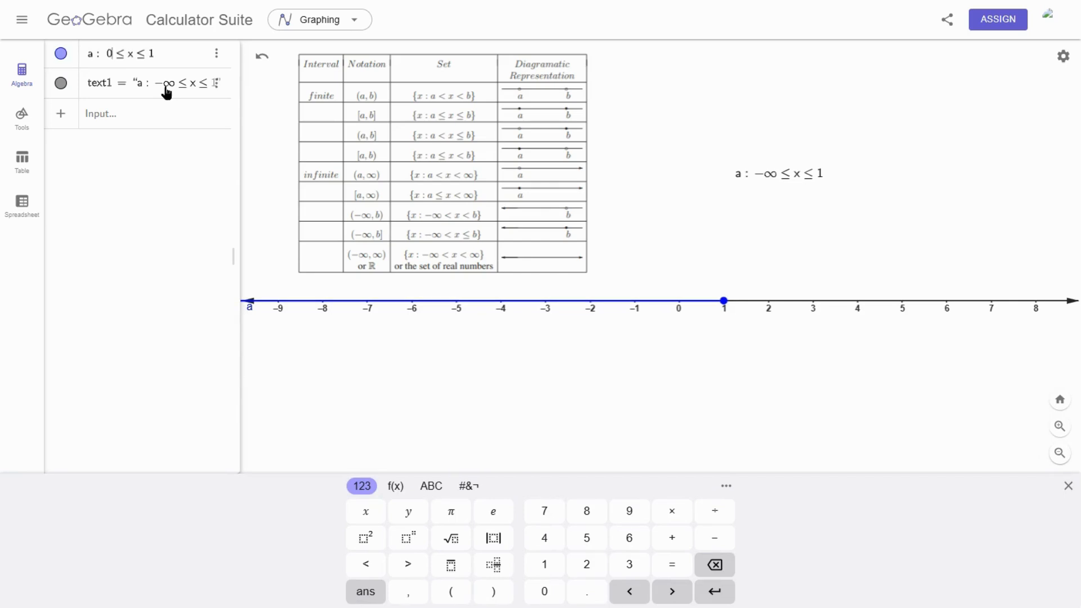
pyautogui.press('Return')
pyautogui.scroll(3, 704, 371)
pyautogui.click(734, 457)
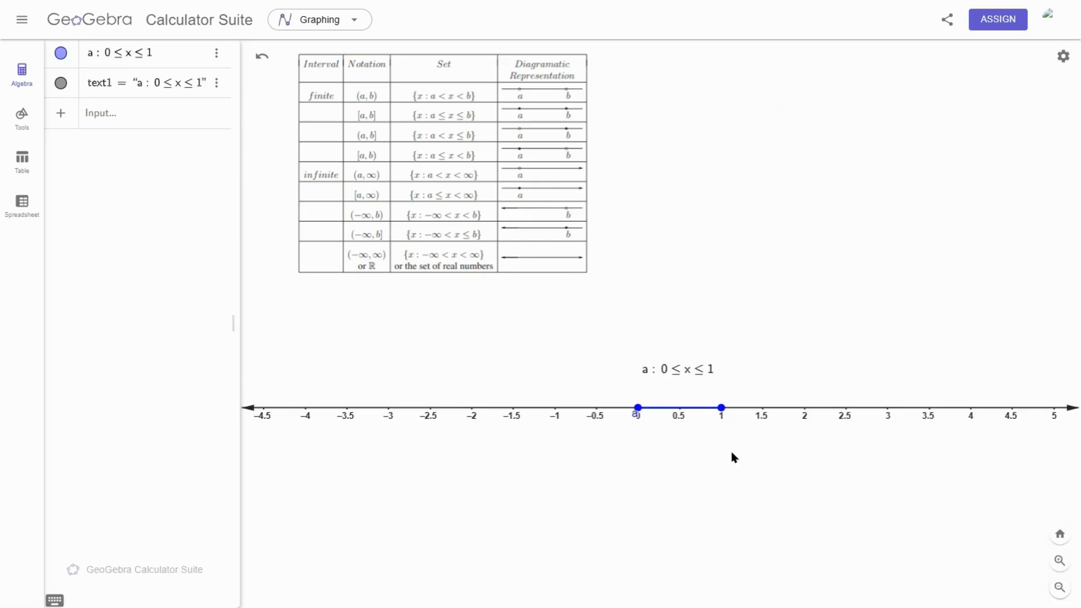